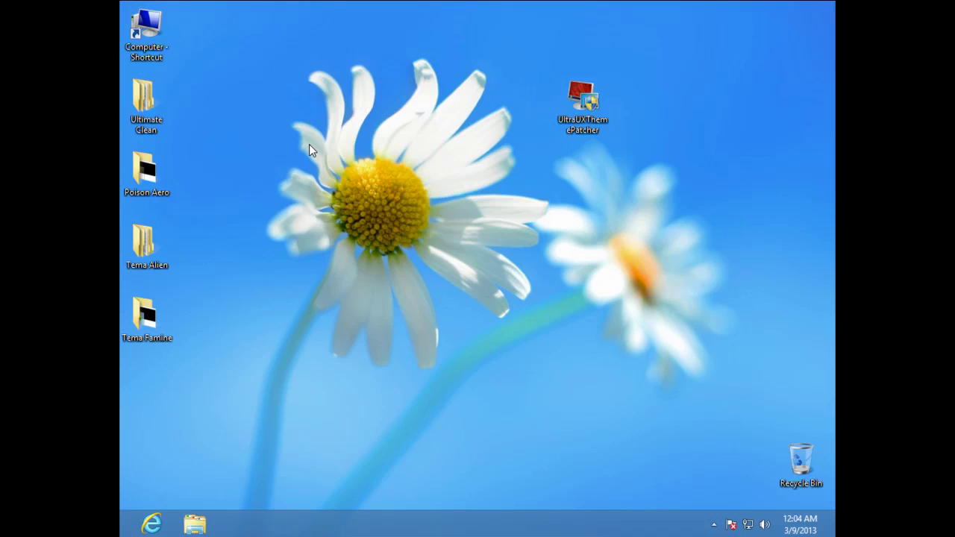
Refresh the desktop and select the UltraUXThemePatcher shortcut
right_click(309, 144)
left_click(328, 183)
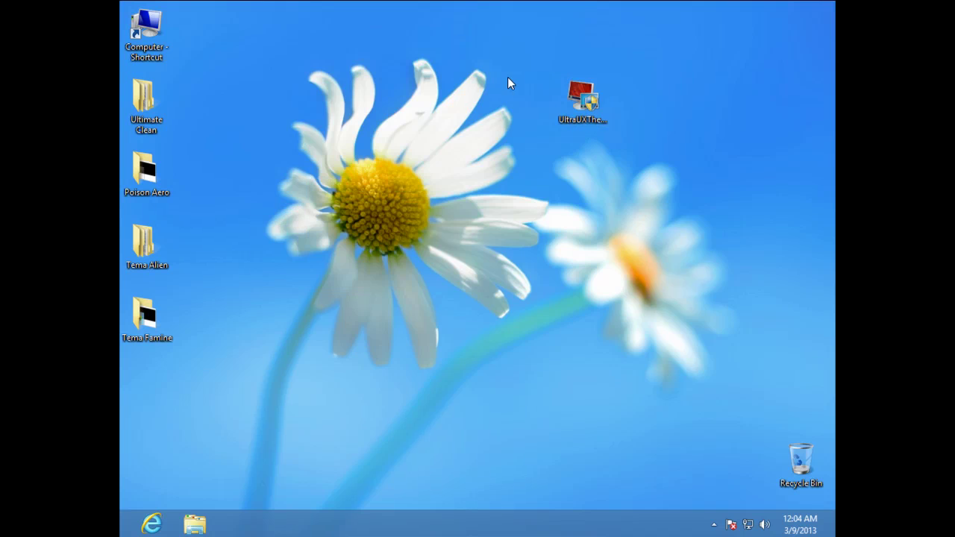
left_click_drag(535, 68, 456, 117)
left_click(556, 119)
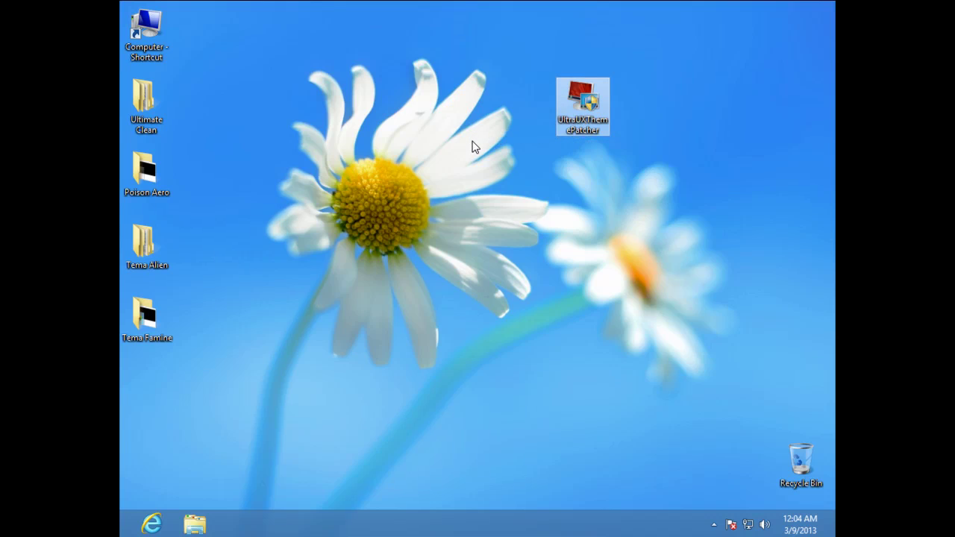
Install UltraUXThemePatcher with administrator approval, accepting the license, and close the finished wizard
double_click(567, 119)
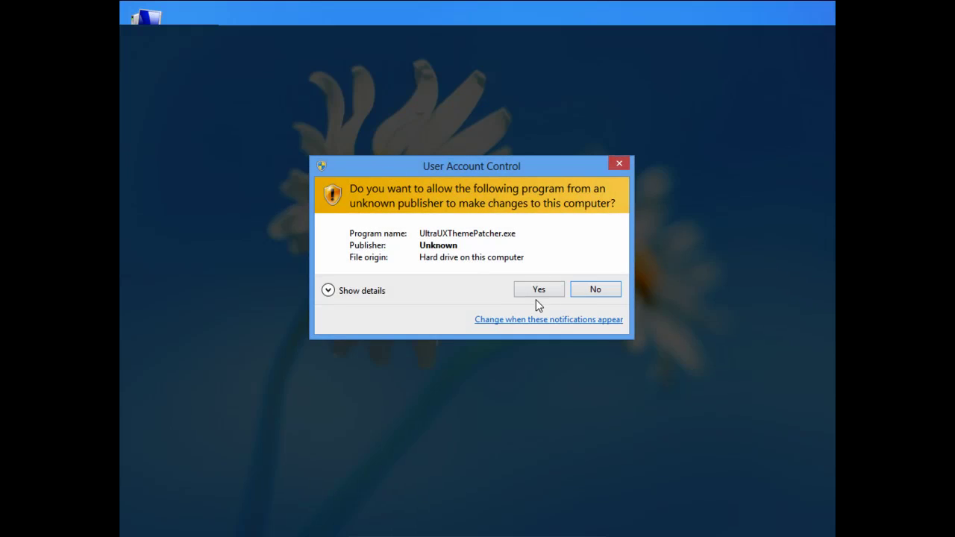
left_click(535, 295)
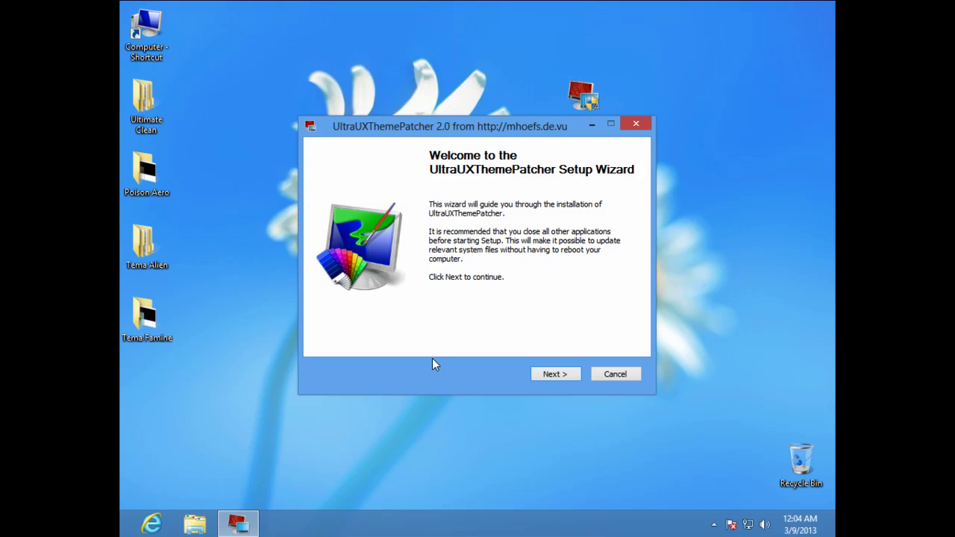
left_click(540, 377)
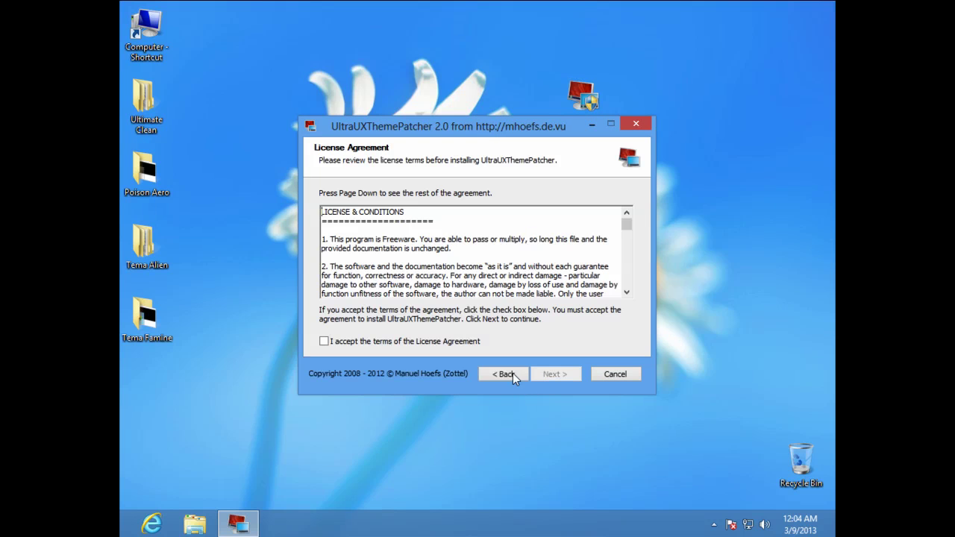
left_click(410, 345)
left_click(538, 376)
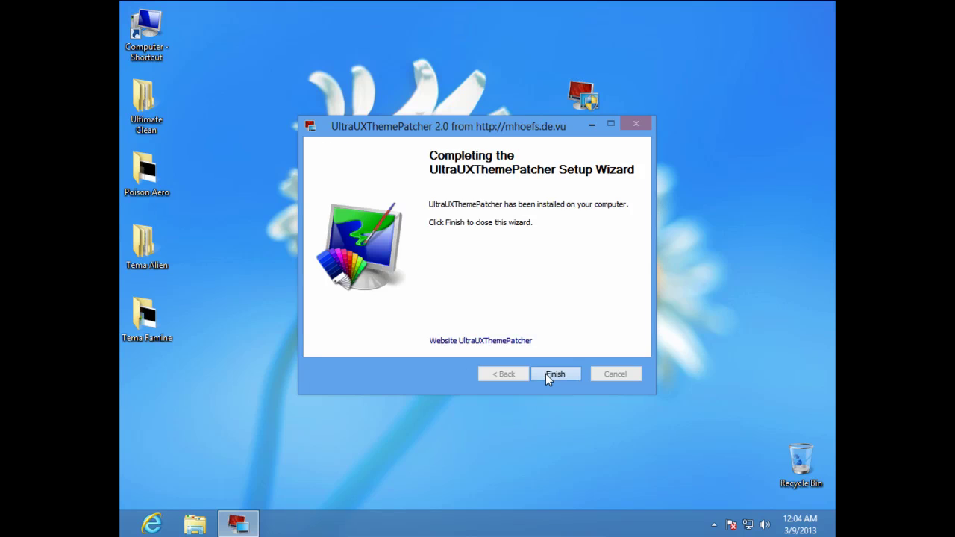
left_click(546, 374)
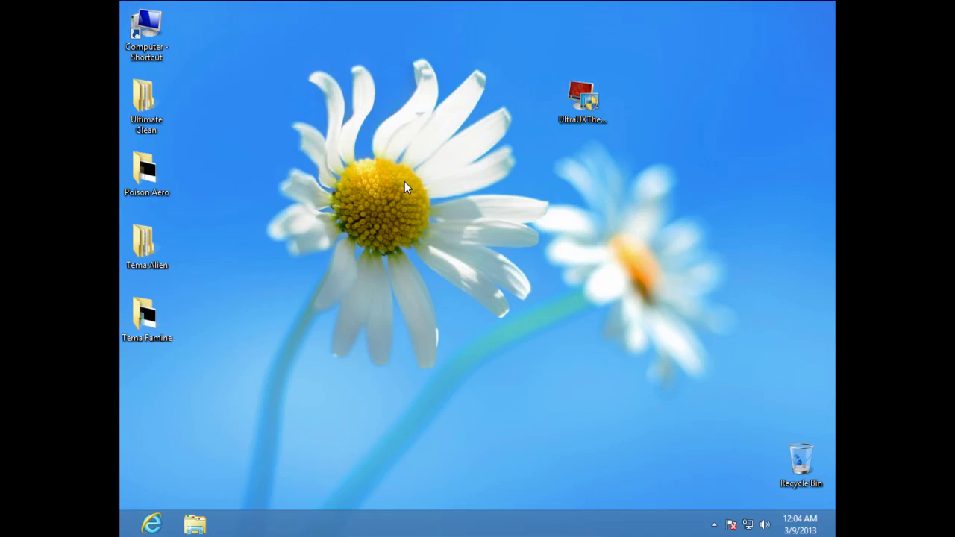
Copy the three uc8 theme items from Ultimate Clean > Ultimate Clean and Poison Aero
right_click(405, 181)
left_click(421, 219)
left_click_drag(183, 103, 269, 328)
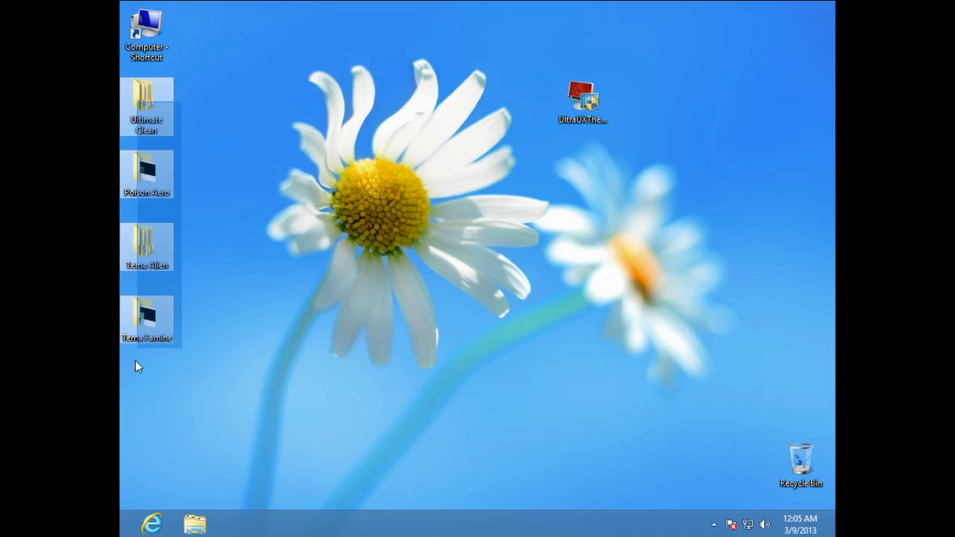
right_click(154, 107)
left_click(147, 112)
double_click(148, 112)
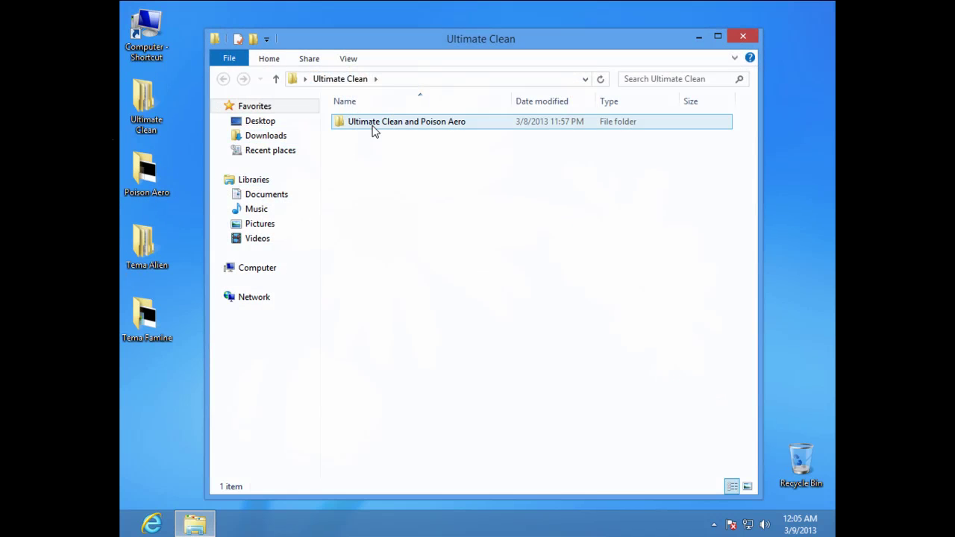
left_click(373, 128)
double_click(375, 128)
left_click_drag(384, 164, 358, 125)
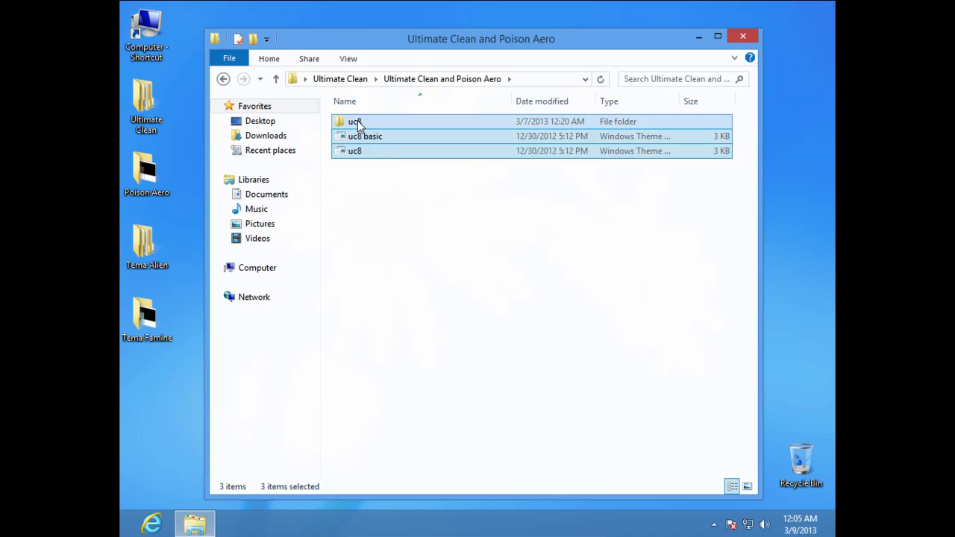
right_click(355, 128)
left_click(381, 283)
Paste the uc8 items into C:\Windows\Resources\Themes, granting administrator permission
left_click(287, 269)
double_click(373, 128)
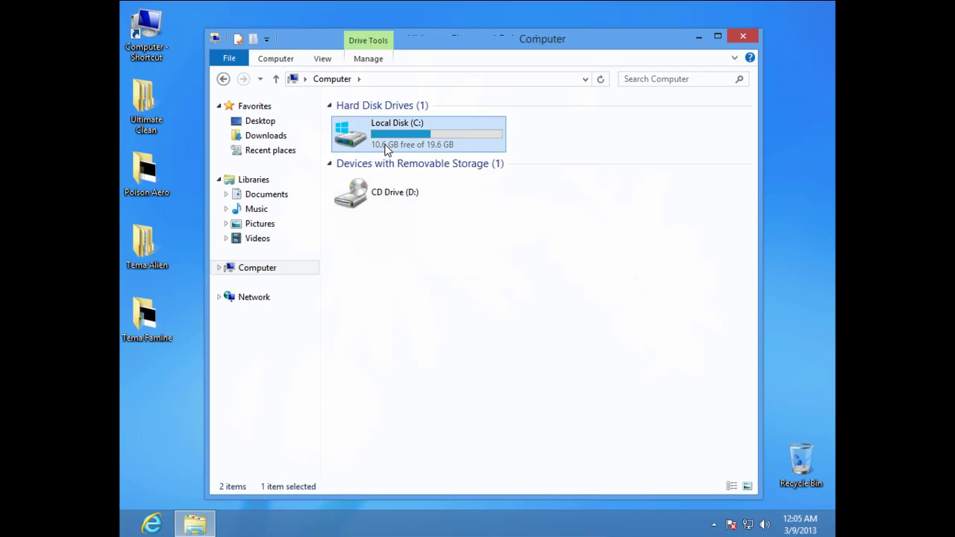
double_click(371, 181)
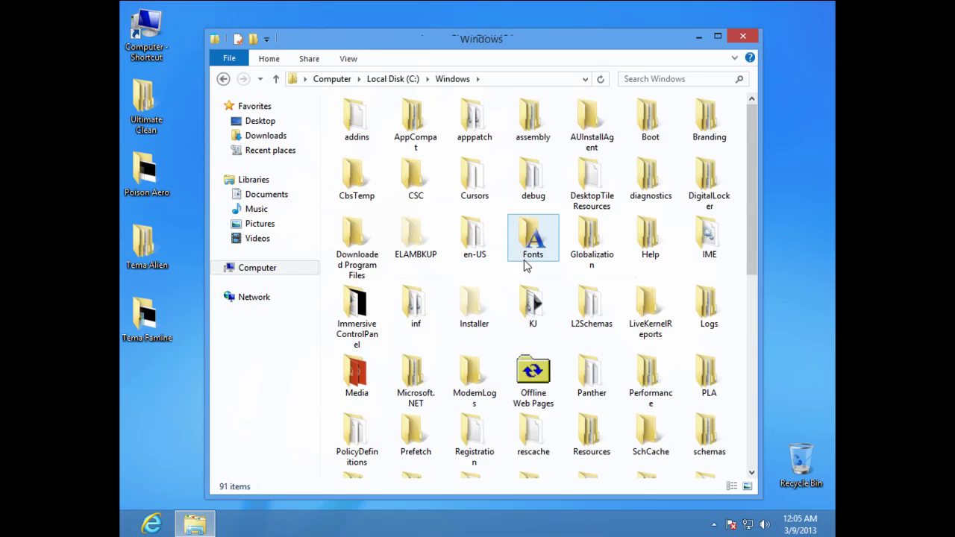
double_click(587, 447)
double_click(363, 137)
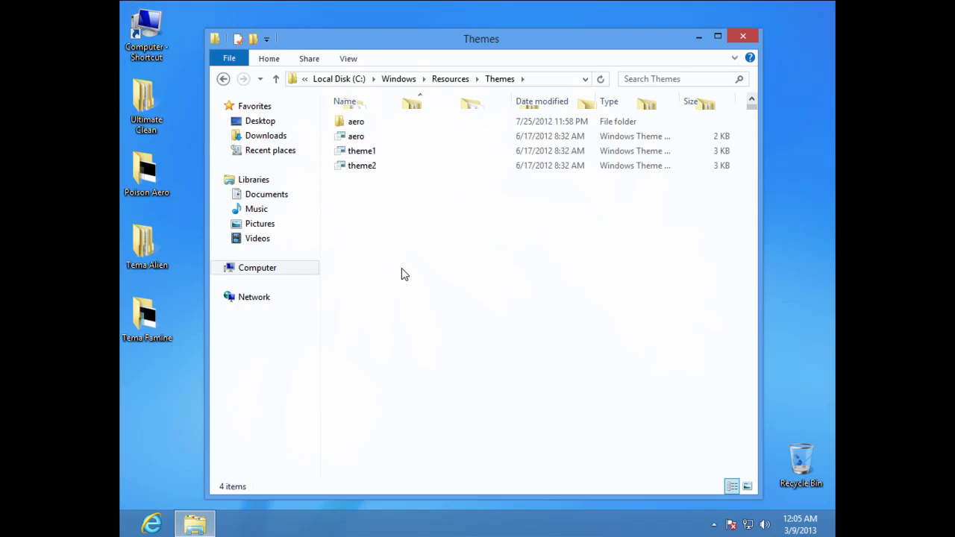
key("ctrl+v")
left_click(429, 196)
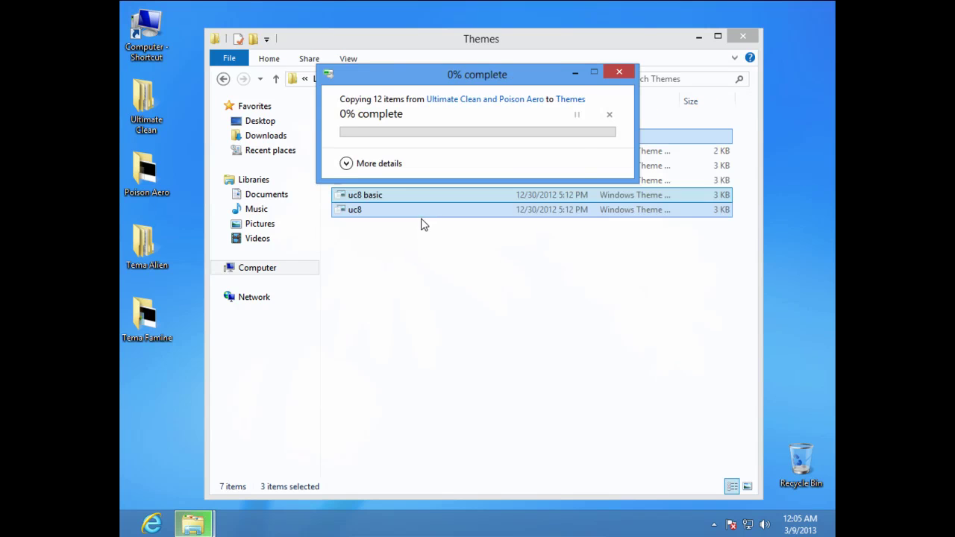
left_click(420, 259)
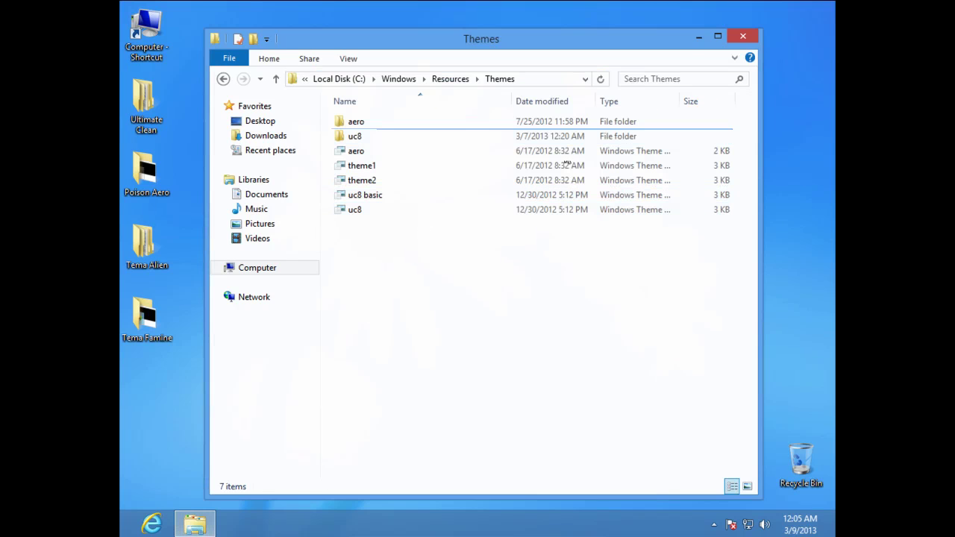
Apply the Ultimate Clean 8 installed theme from Personalize
left_click(698, 37)
right_click(270, 178)
left_click(295, 218)
right_click(488, 100)
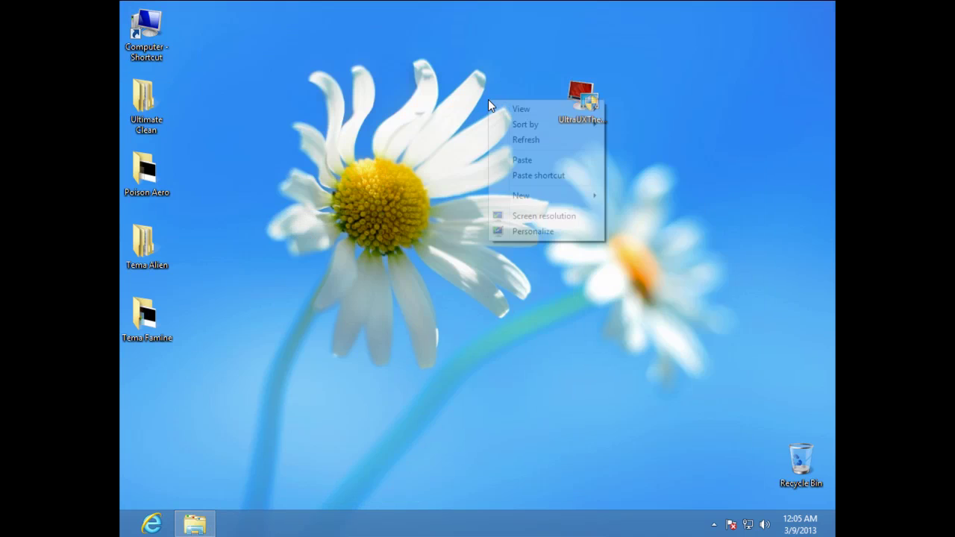
left_click(507, 236)
scroll(466, 301, "down", 3)
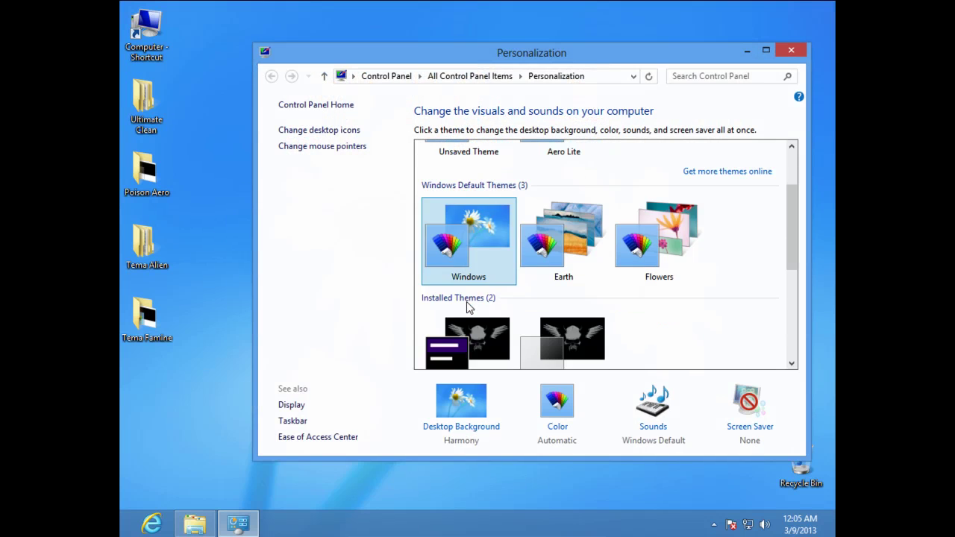
left_click(537, 315)
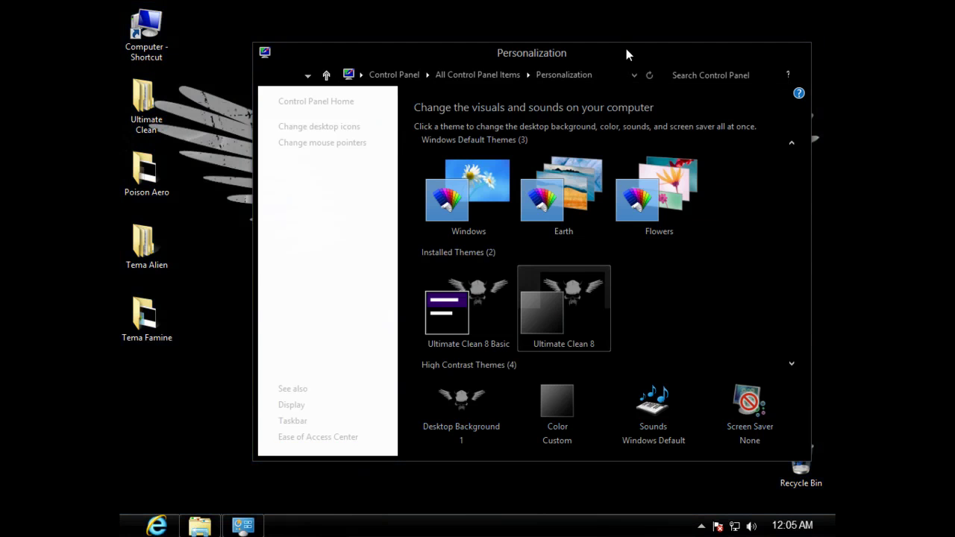
Close Personalization and preview the new theme in a Computer window
left_click_drag(625, 52, 547, 79)
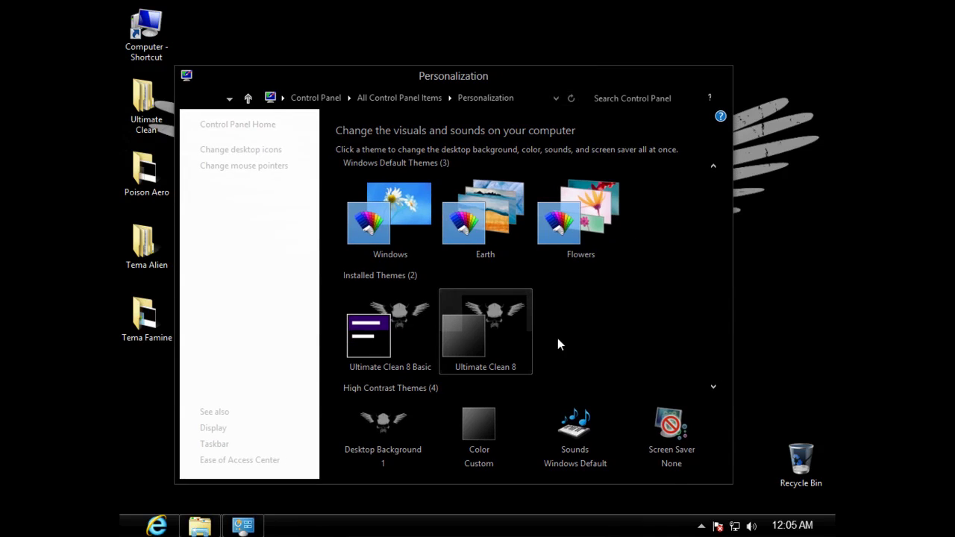
mouse_move(711, 75)
left_click(710, 75)
double_click(171, 39)
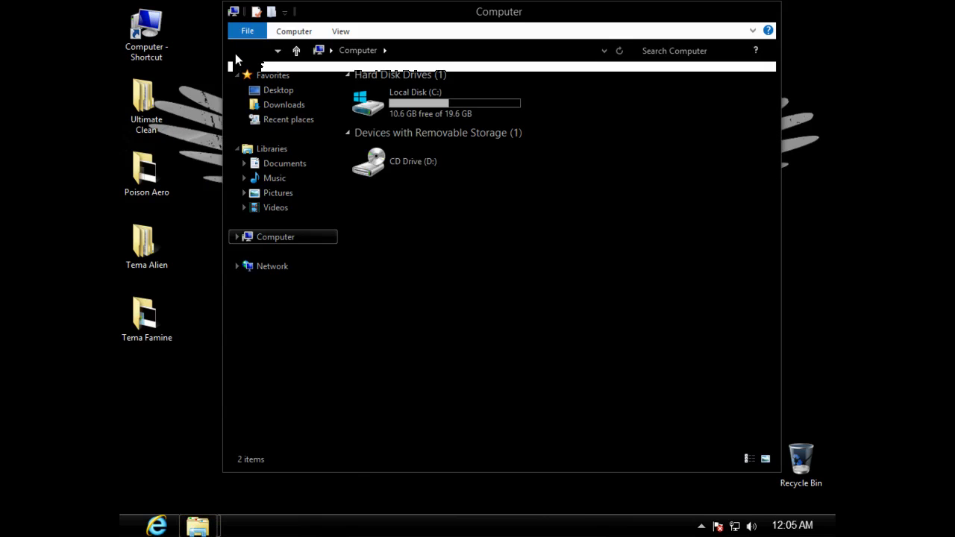
left_click(761, 9)
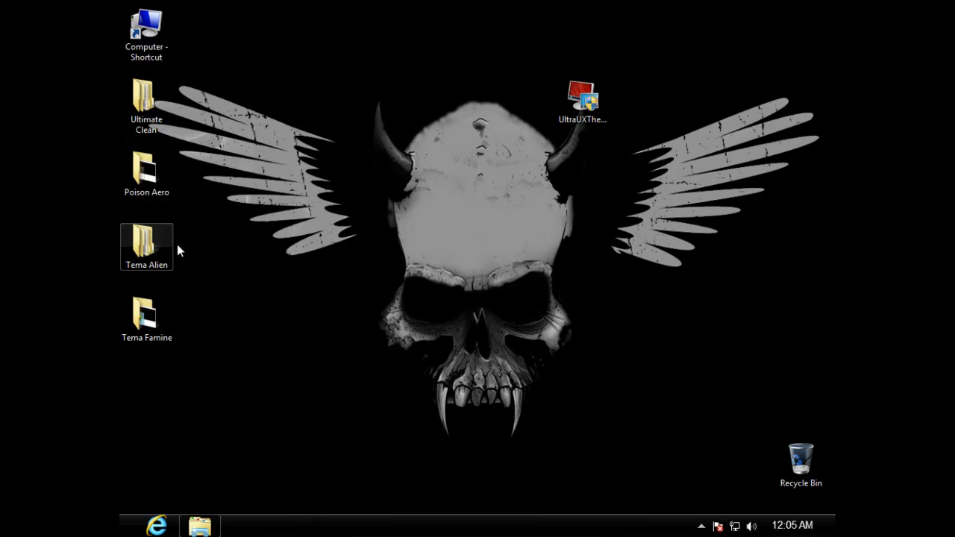
Copy the Poison folder and Poison_Aero theme from the Poison Aero folder
double_click(156, 185)
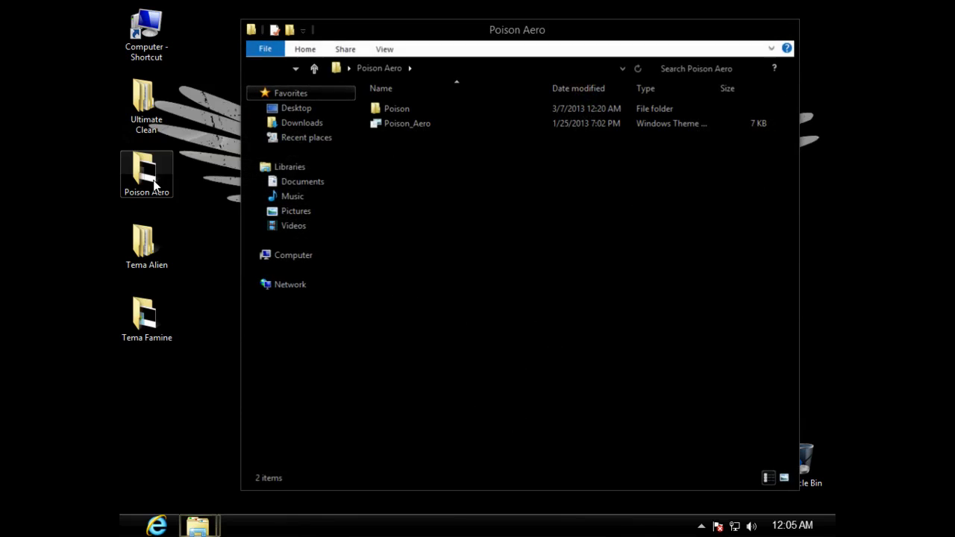
mouse_move(302, 186)
left_click_drag(387, 133, 403, 106)
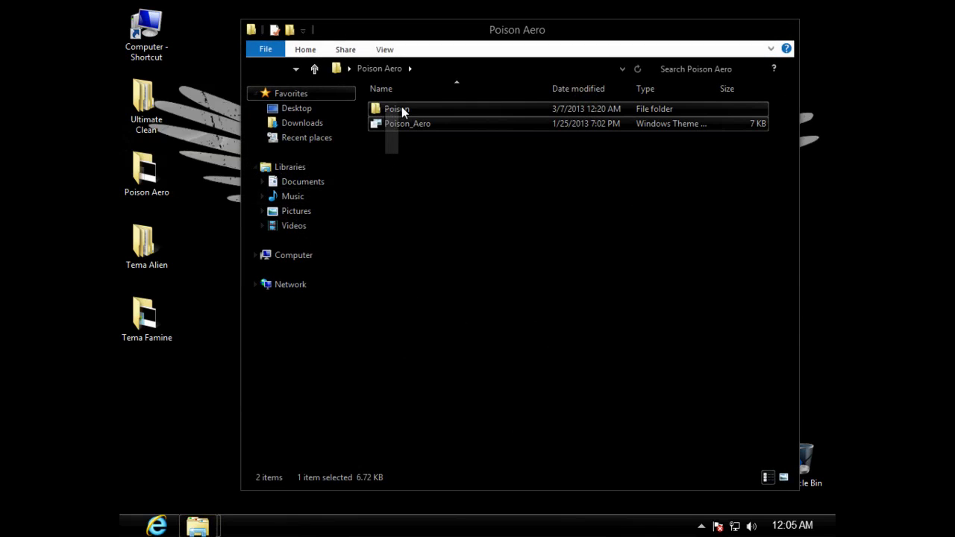
right_click(404, 106)
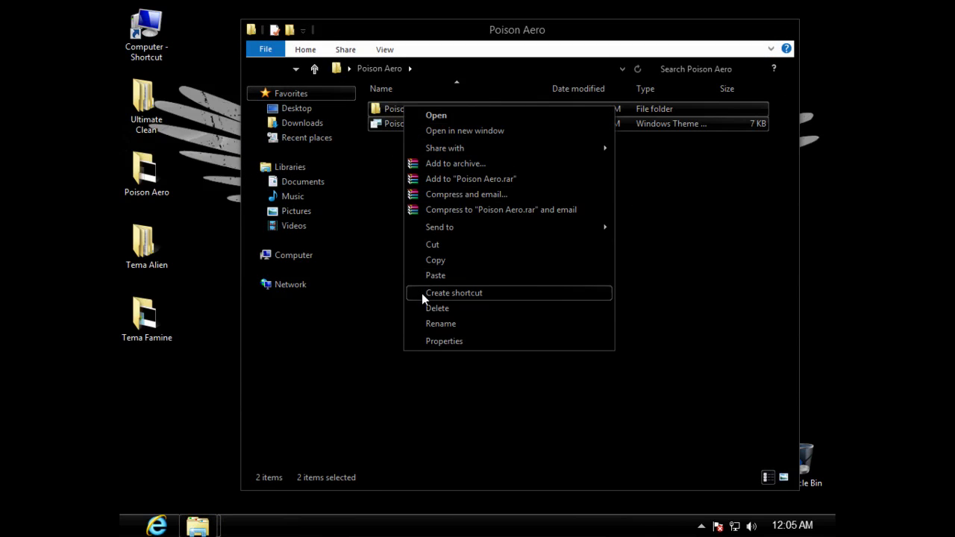
left_click(435, 261)
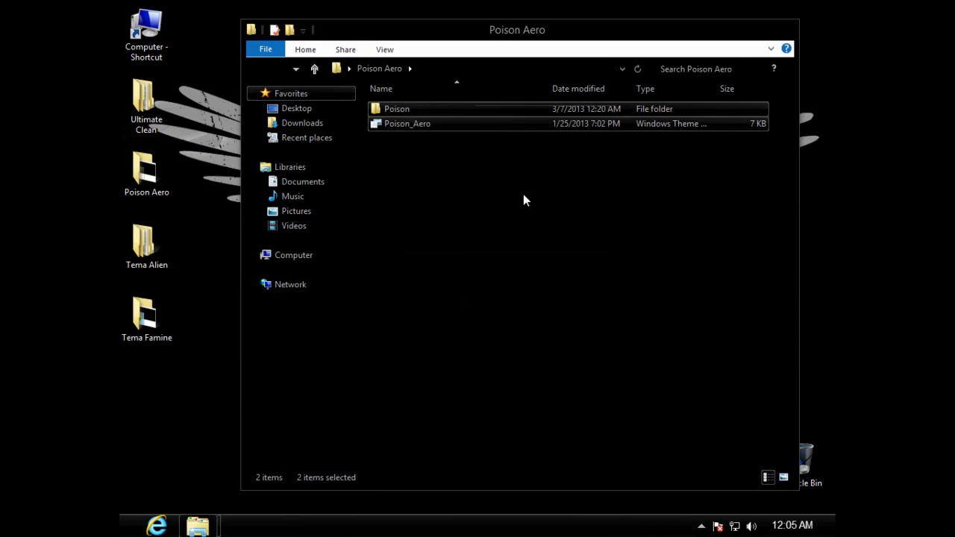
left_click(780, 28)
Paste the Poison items into the Themes folder, granting administrator permission
mouse_move(198, 526)
left_click(210, 444)
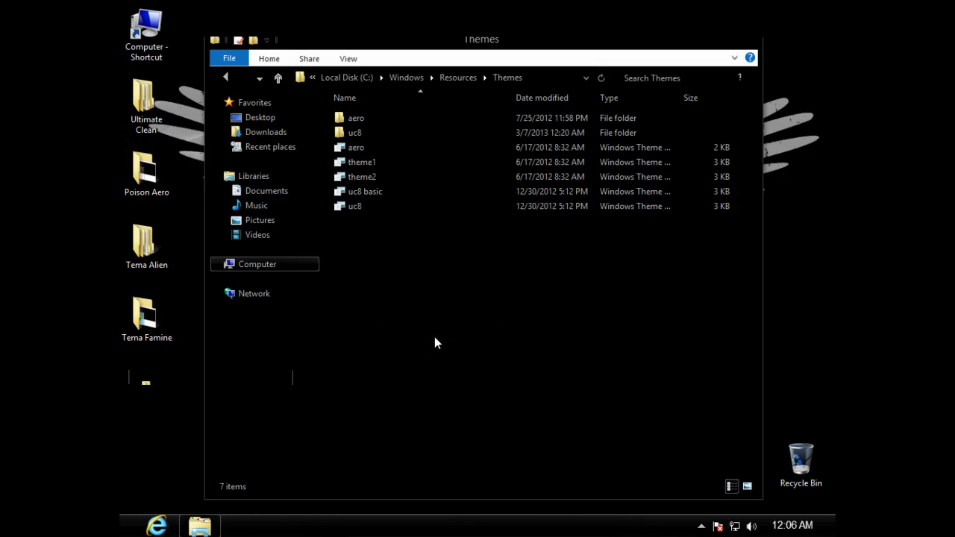
right_click(447, 326)
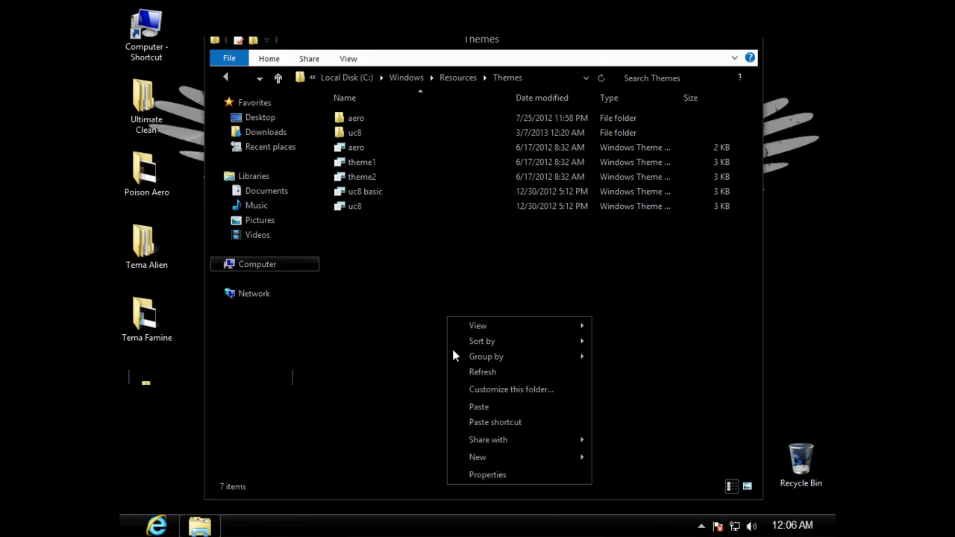
left_click(458, 405)
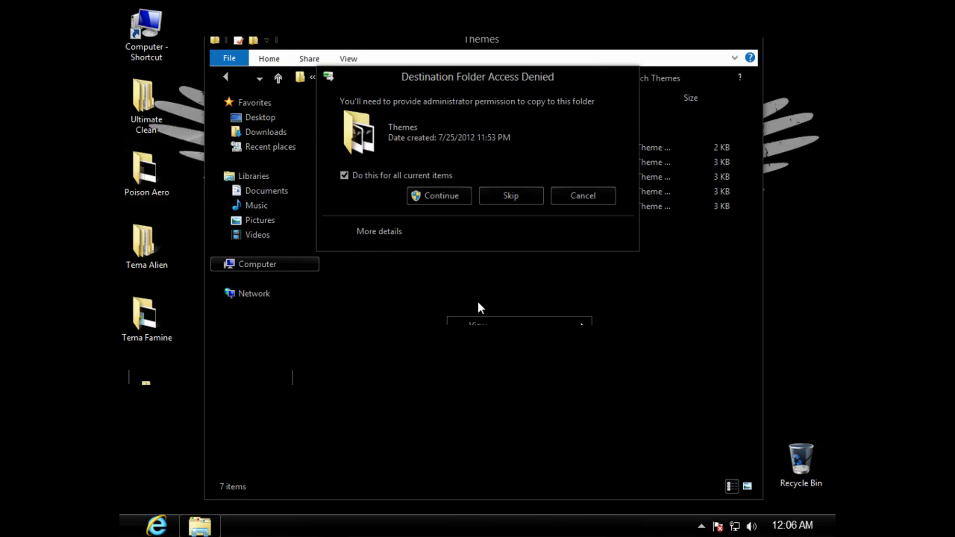
left_click(441, 196)
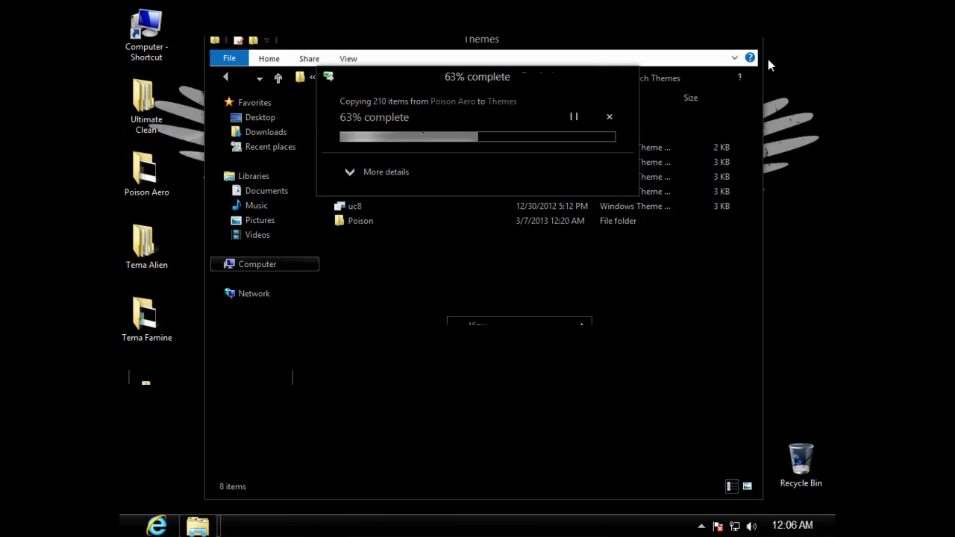
Apply the Poison Aero theme in Personalization and close the window
left_click(700, 36)
right_click(491, 117)
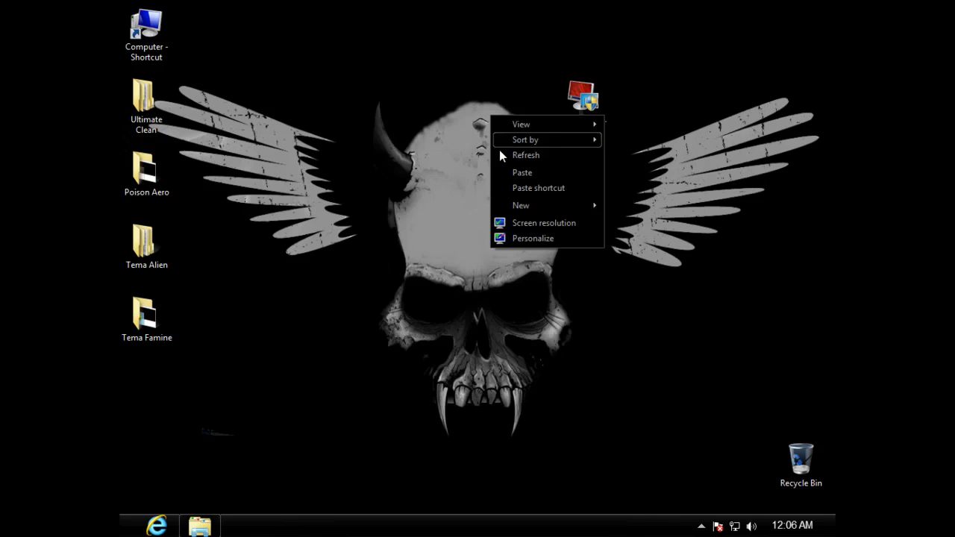
left_click(520, 238)
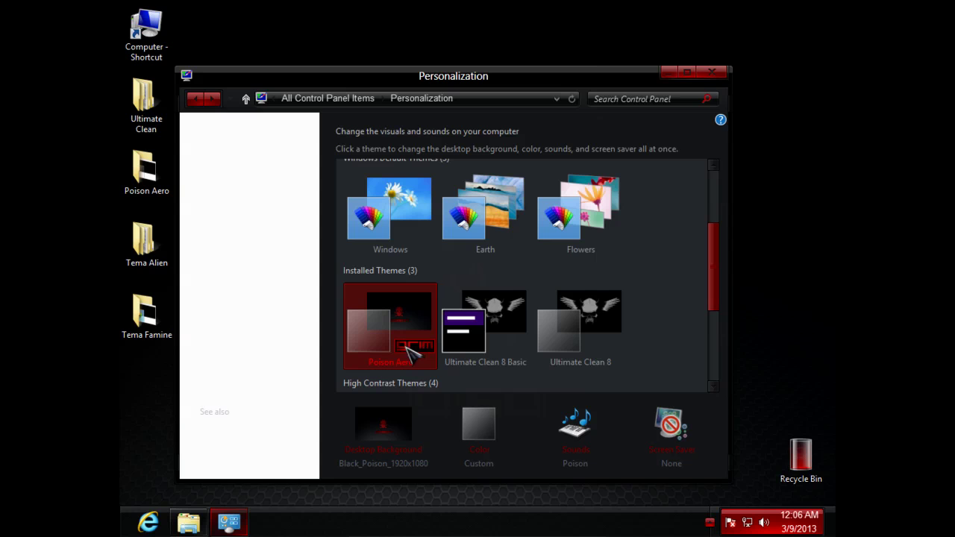
left_click(712, 71)
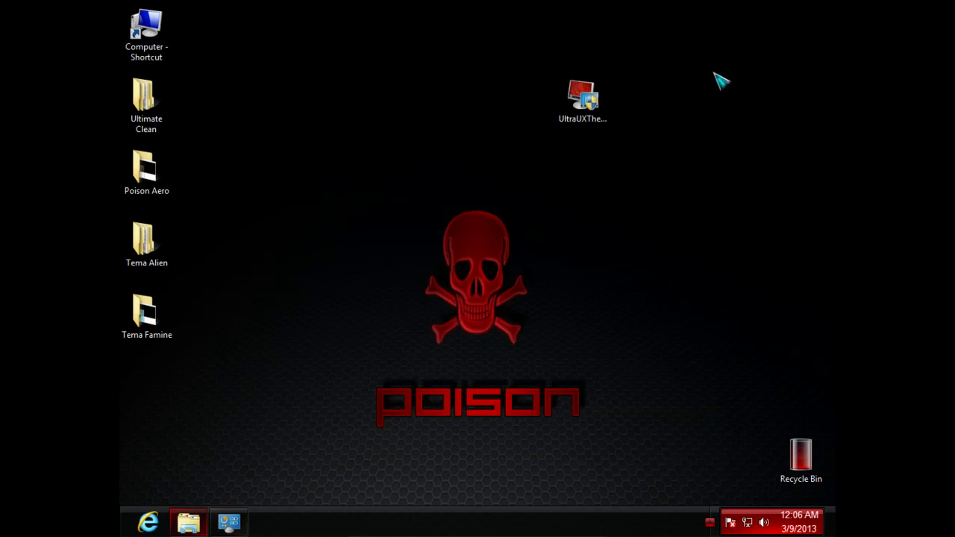
Preview the Poison Aero styling in a Computer window, check the clock flyout, and refresh the desktop
right_click(458, 105)
left_click(477, 141)
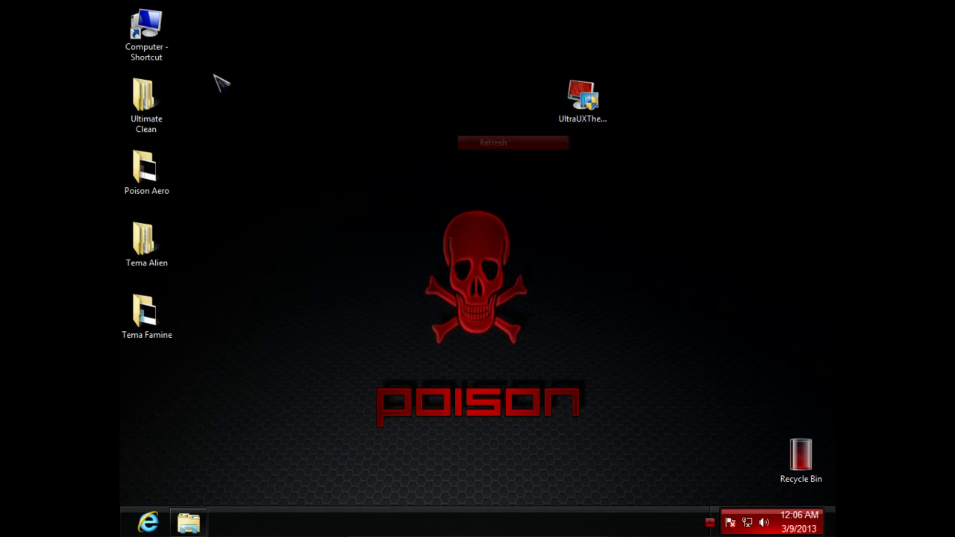
double_click(169, 49)
left_click_drag(448, 16, 396, 35)
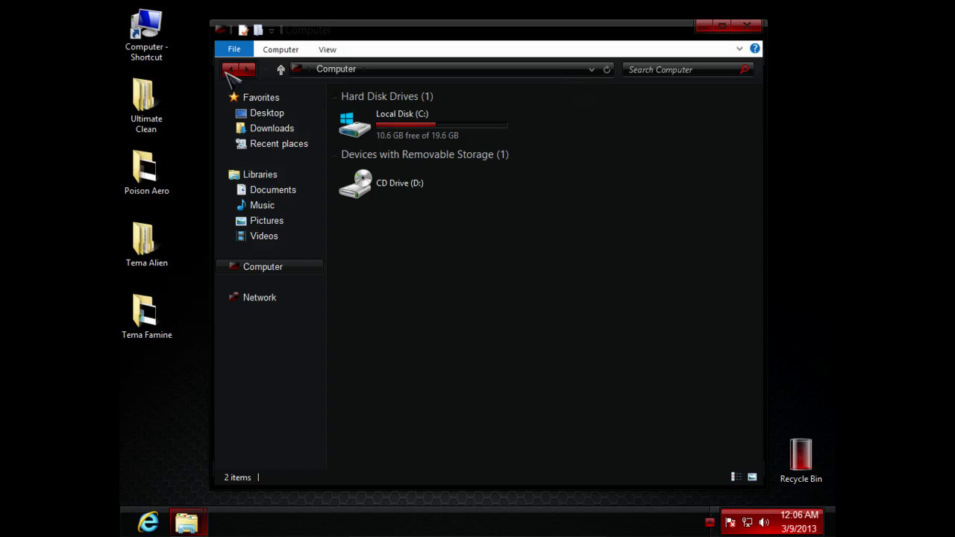
left_click_drag(371, 21, 376, 22)
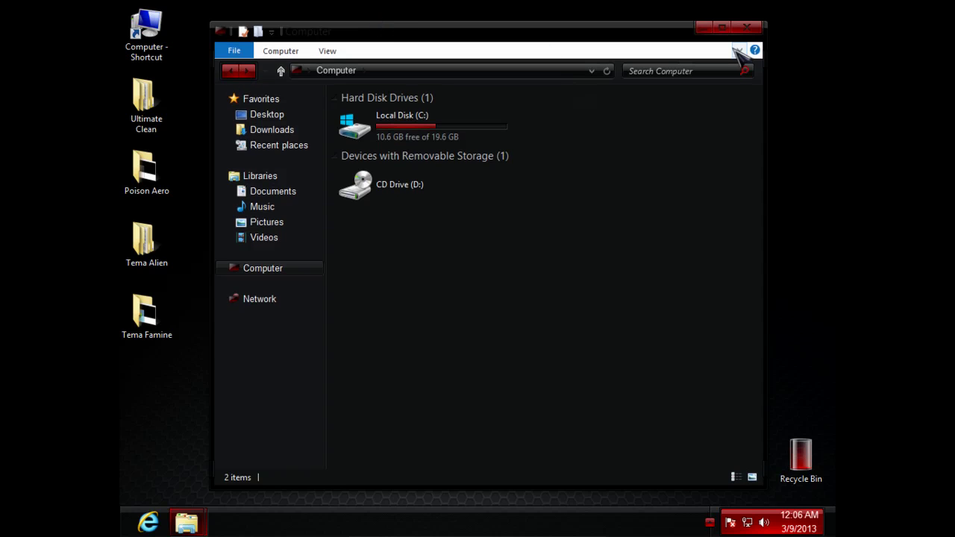
left_click(747, 28)
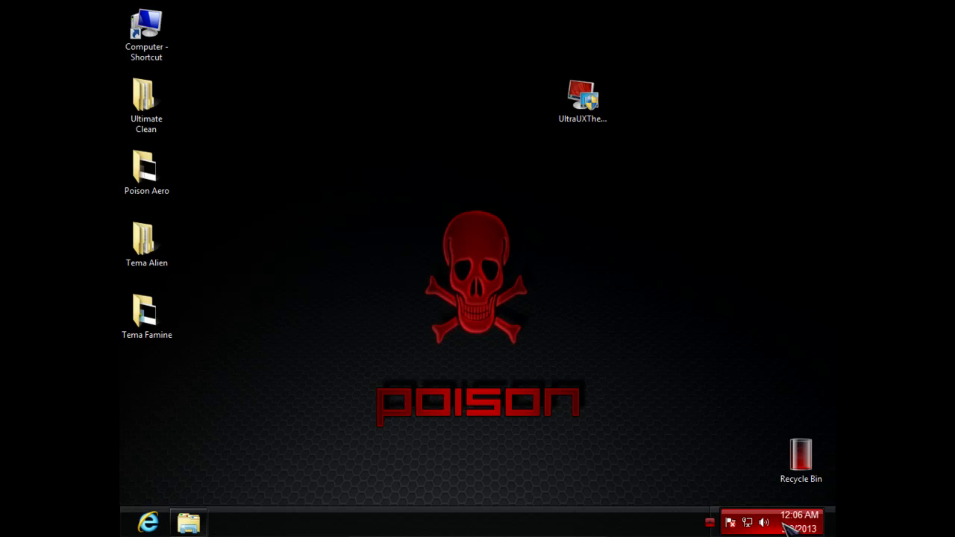
left_click(789, 527)
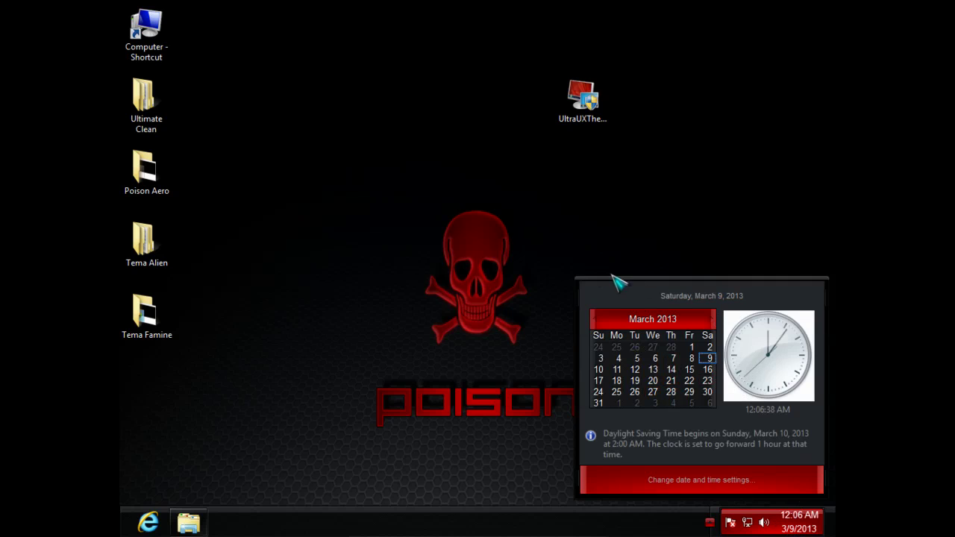
right_click(341, 178)
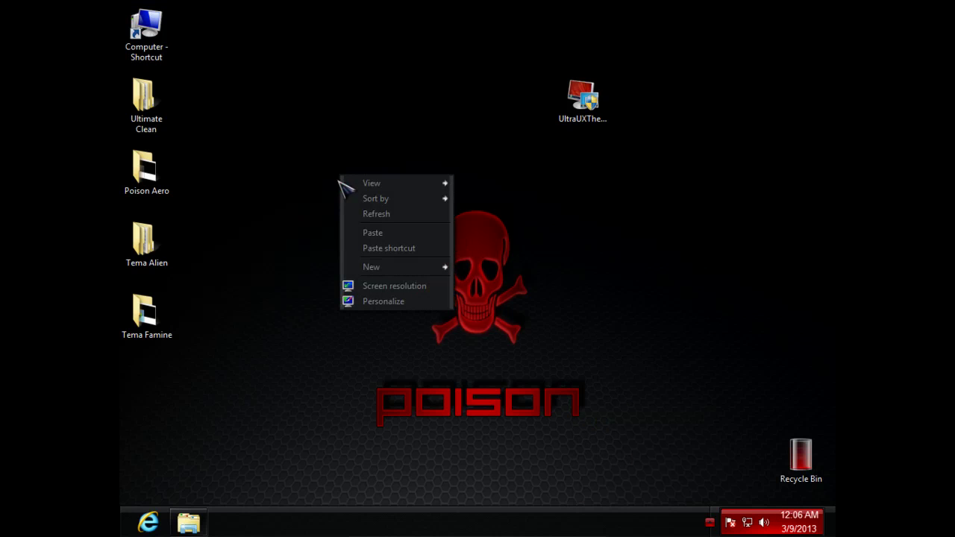
left_click(357, 216)
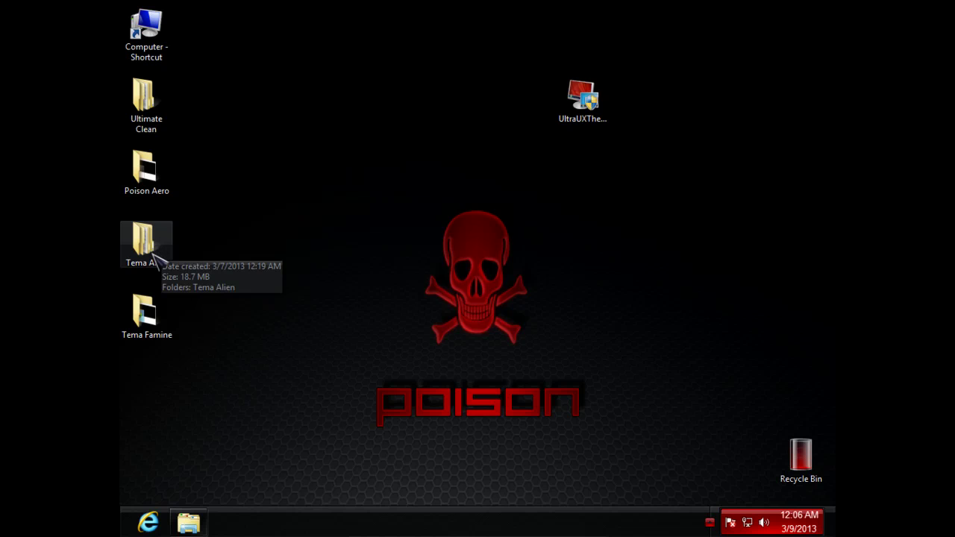
Install the X_Alien2__DARK cursor pack via its install.inf, then return to the Tema Alien folder
double_click(160, 253)
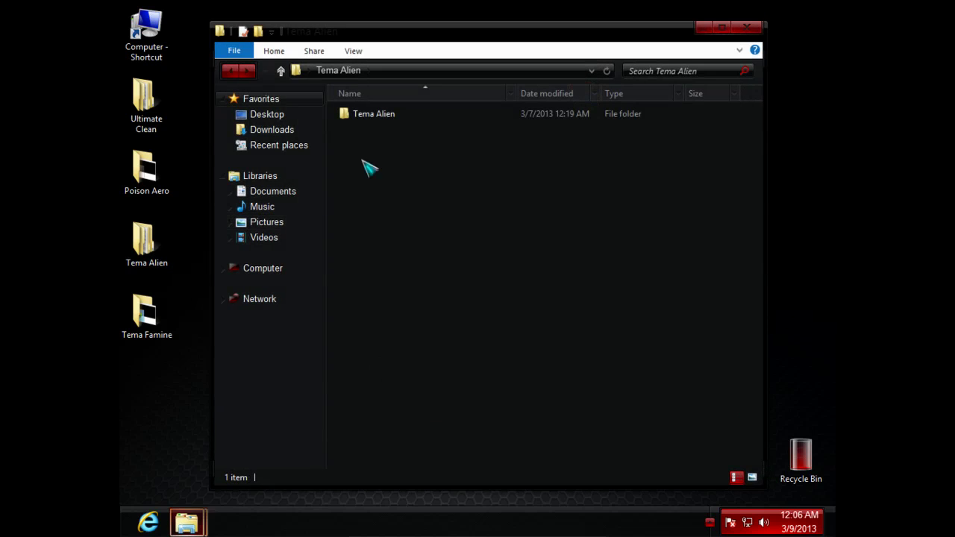
double_click(373, 117)
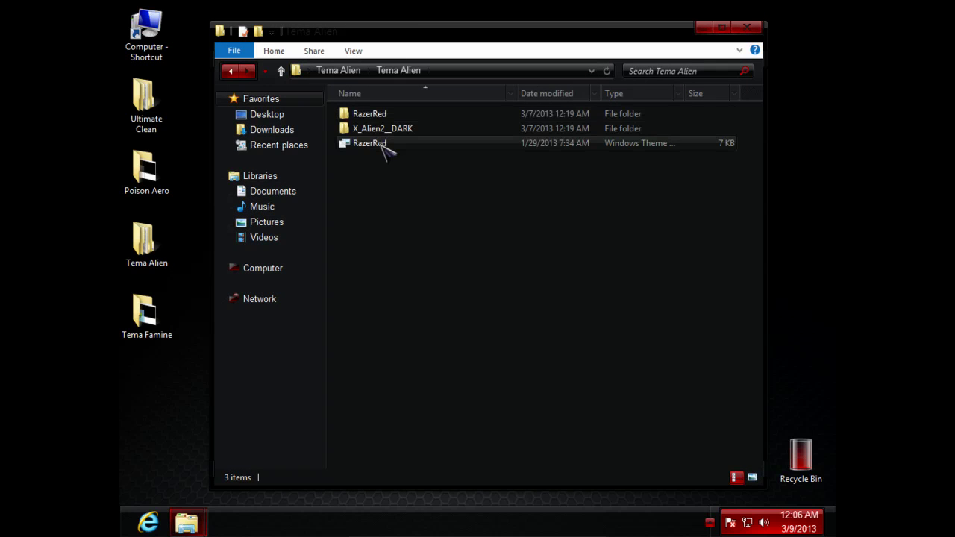
left_click(382, 130)
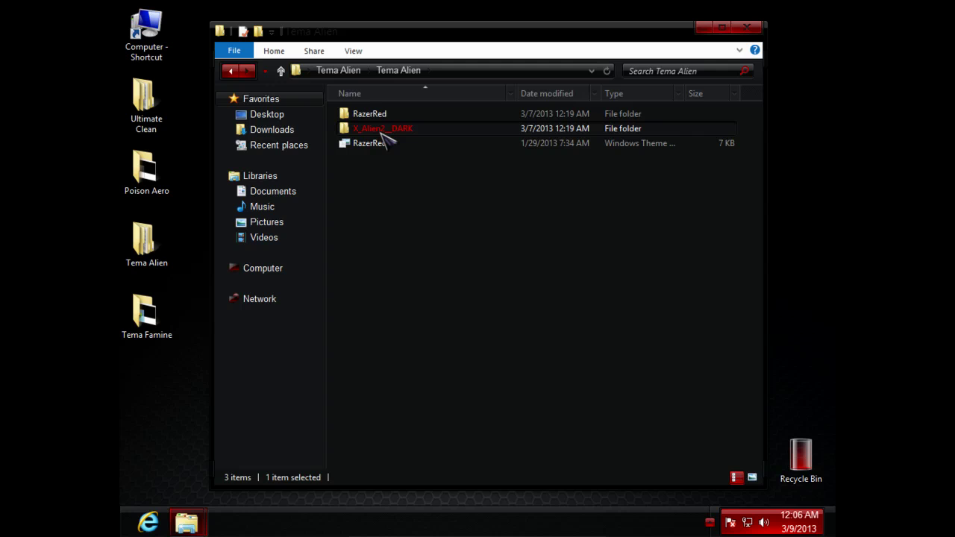
double_click(381, 130)
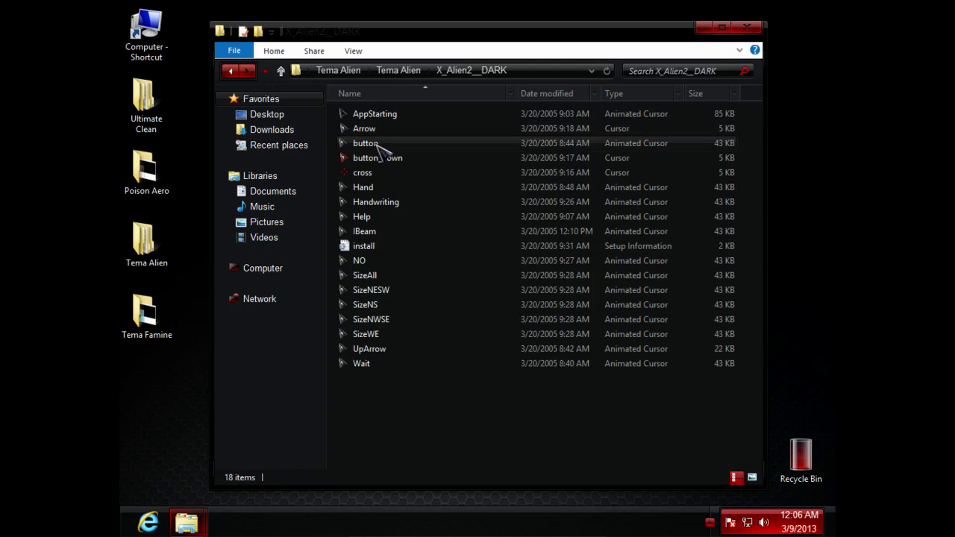
left_click(363, 247)
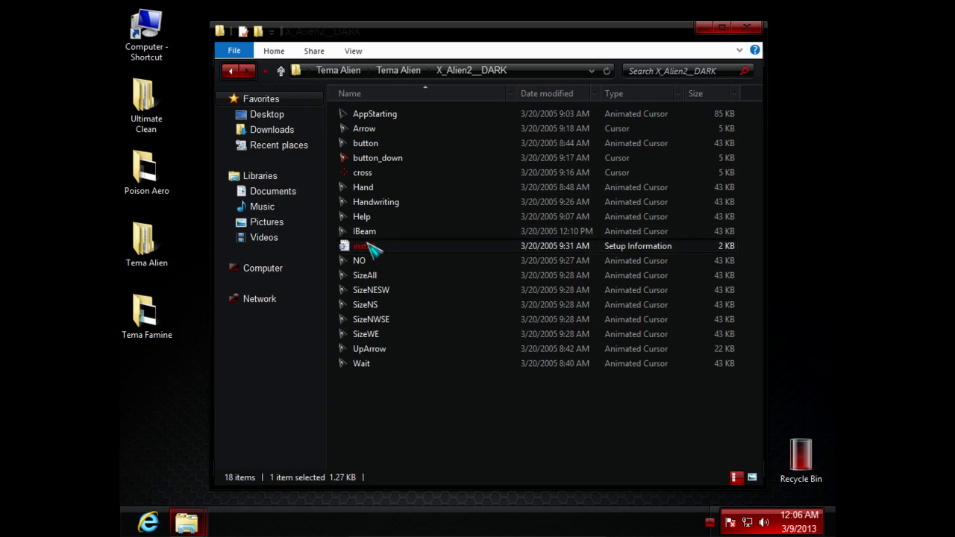
right_click(366, 252)
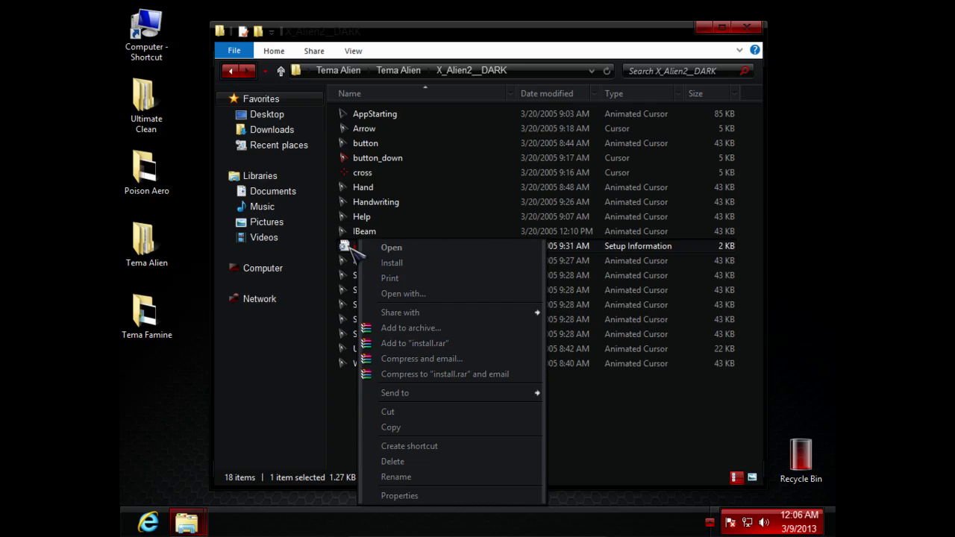
left_click(393, 265)
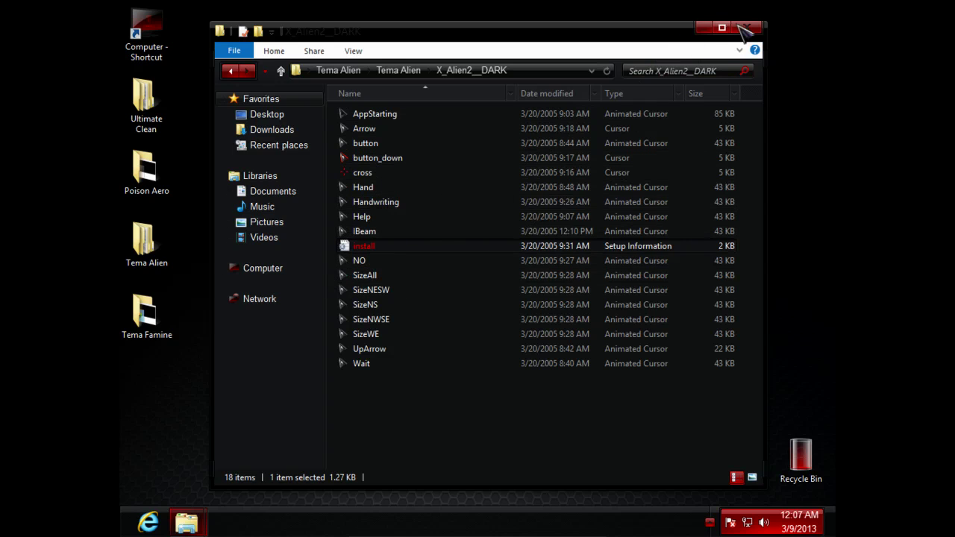
left_click(230, 72)
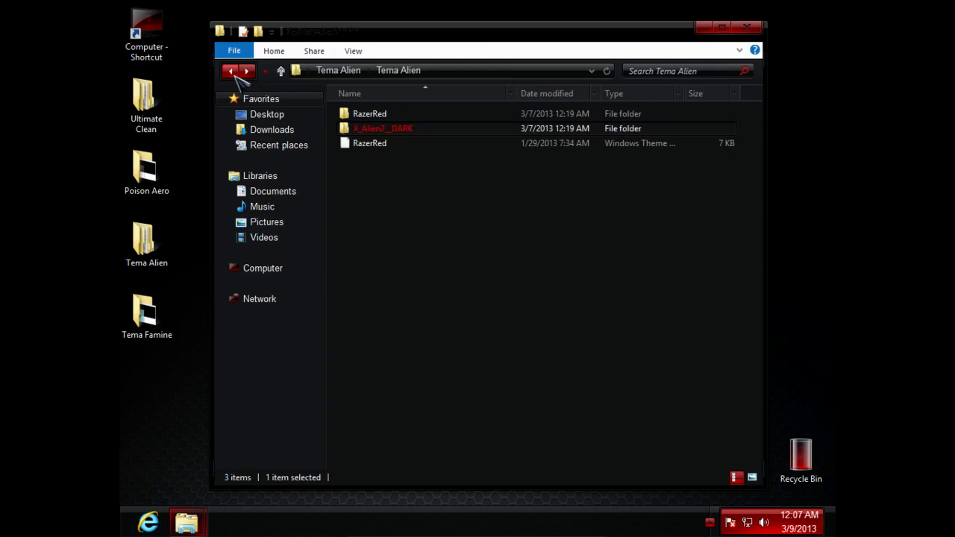
Open the mouse settings from the Control Panel
right_click(128, 526)
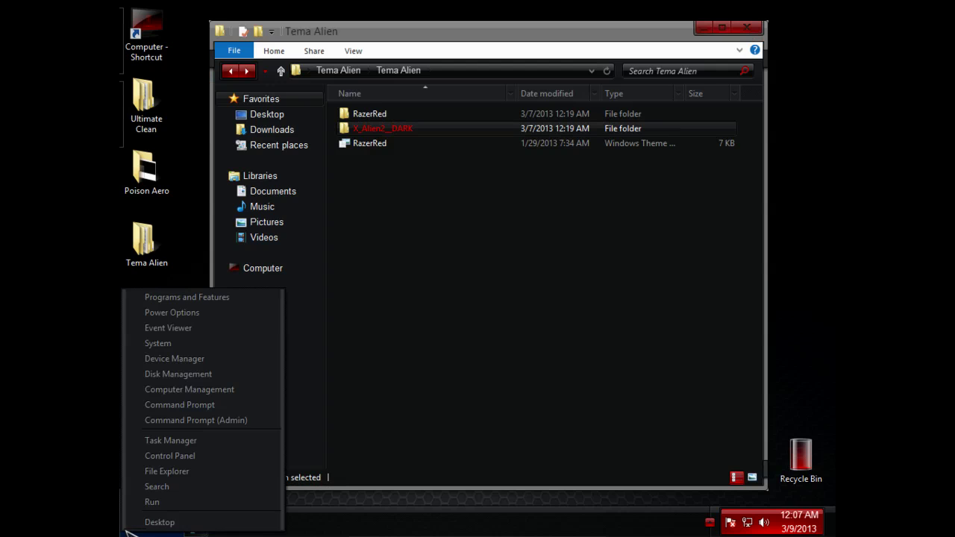
left_click(152, 457)
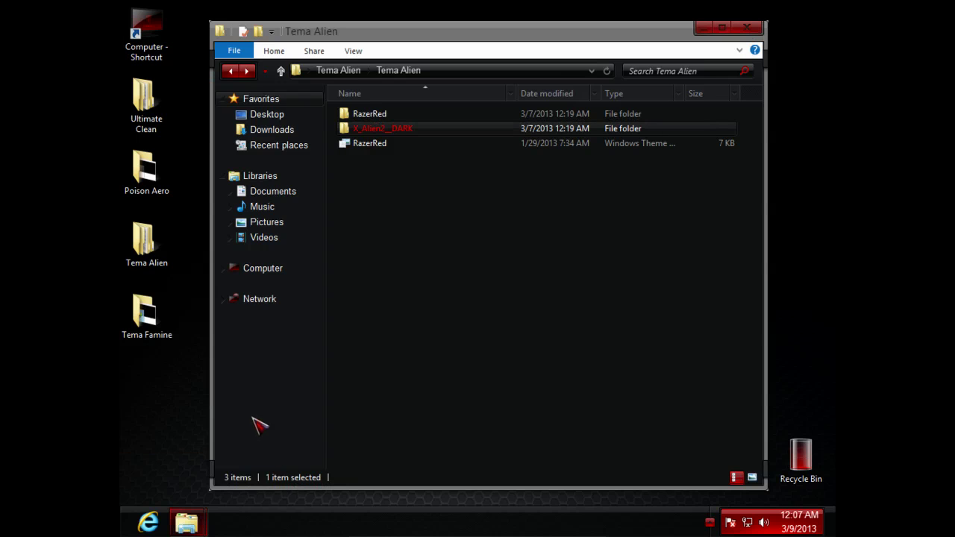
scroll(273, 405, "down", 2)
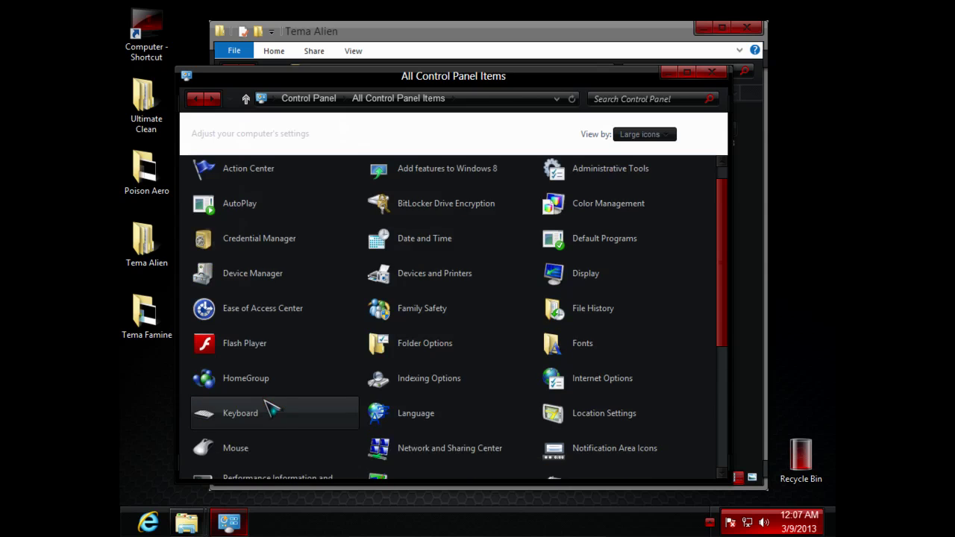
left_click(244, 425)
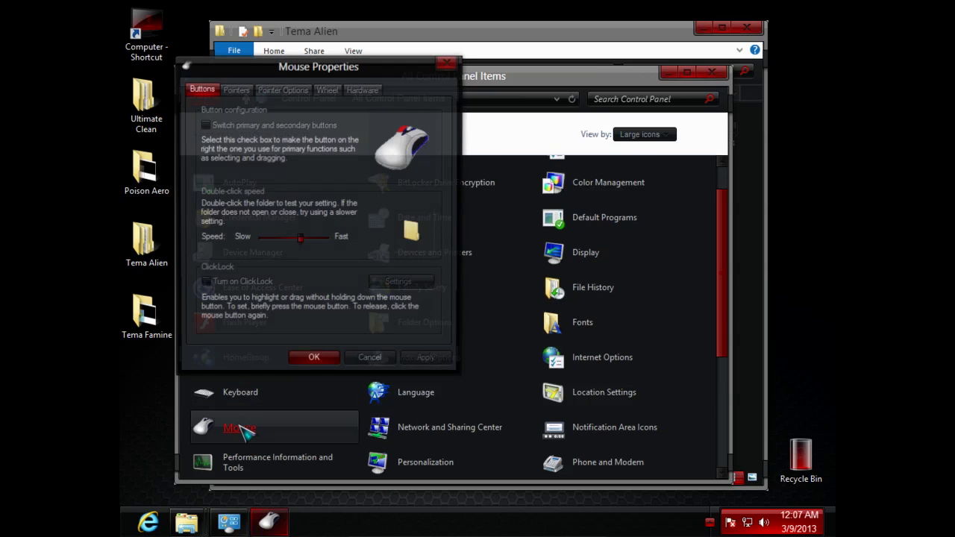
Set the pointer scheme to X_Alien2__DARK, confirm replacing it, and close Control Panel
left_click(246, 90)
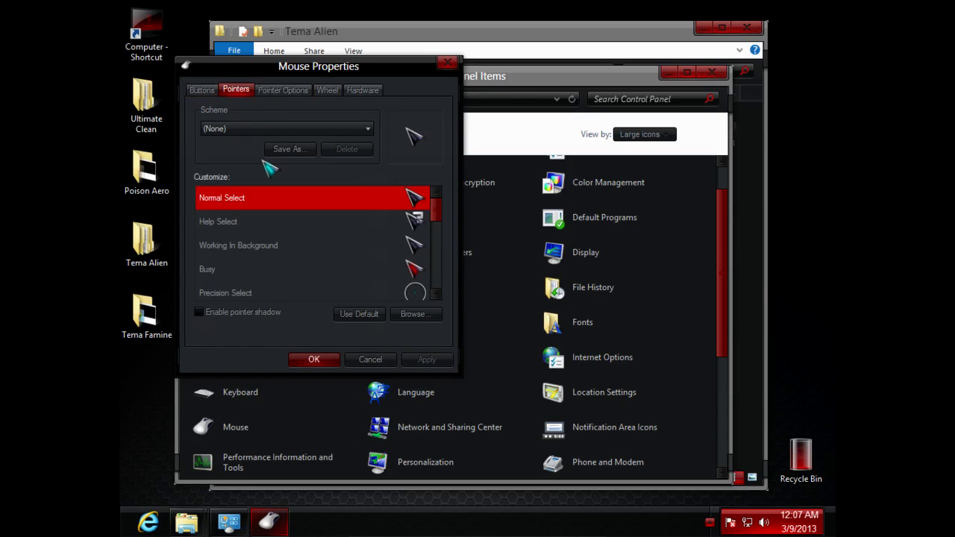
left_click(270, 131)
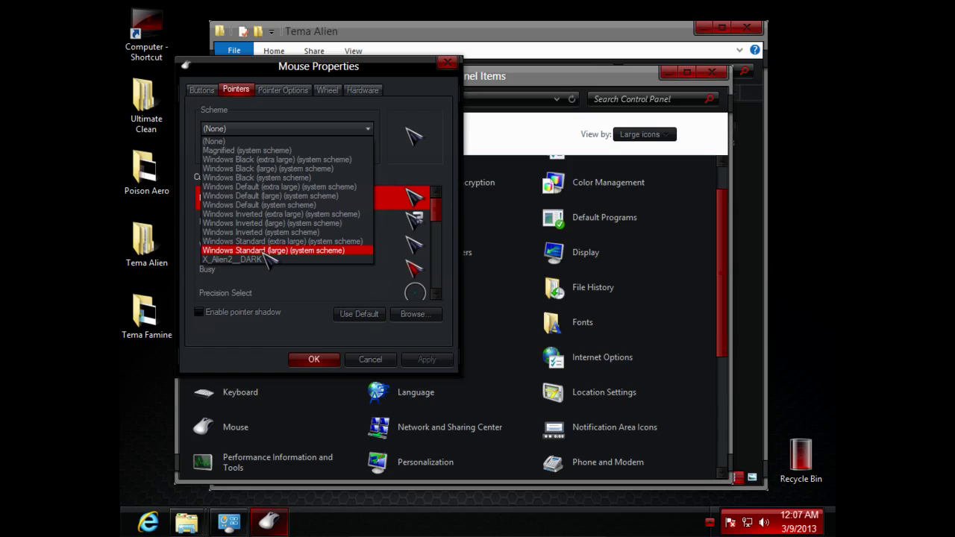
left_click(256, 262)
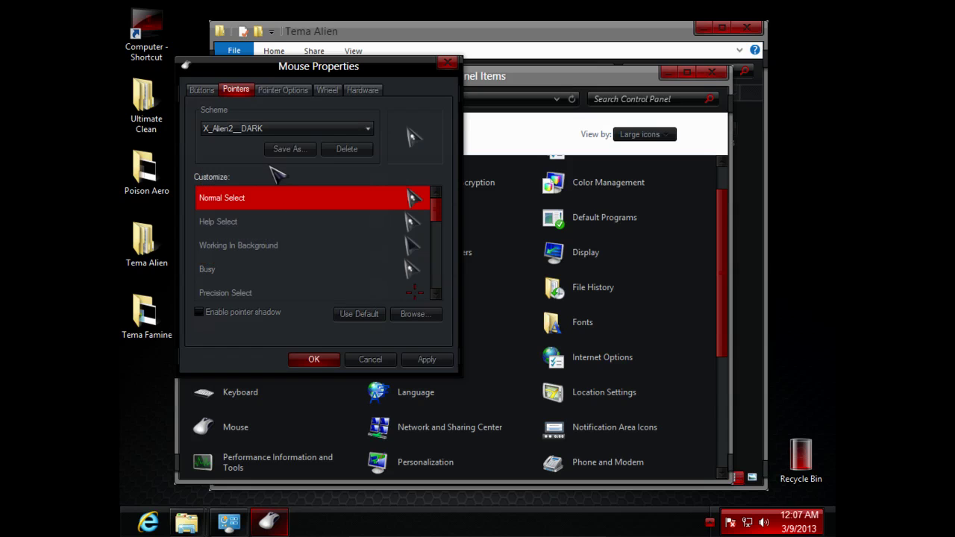
left_click(313, 359)
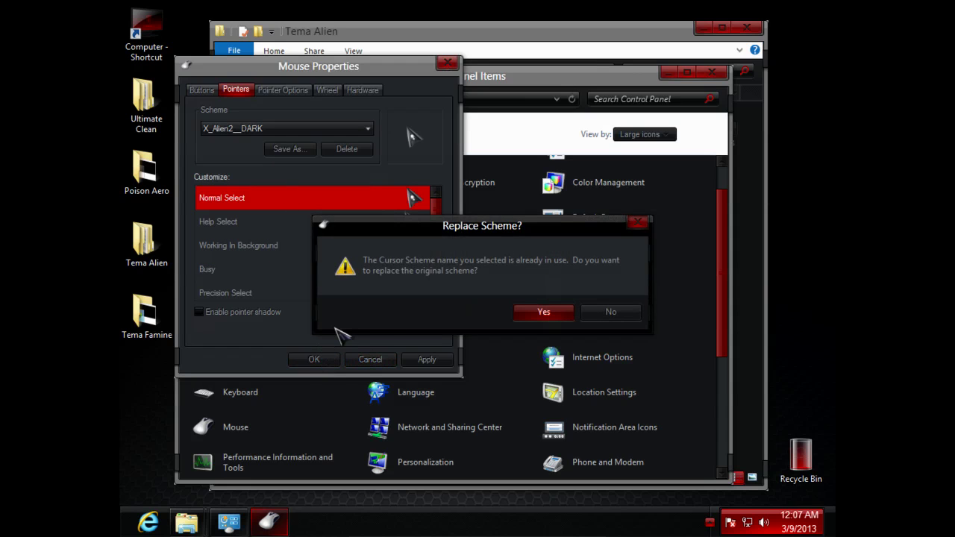
left_click(534, 315)
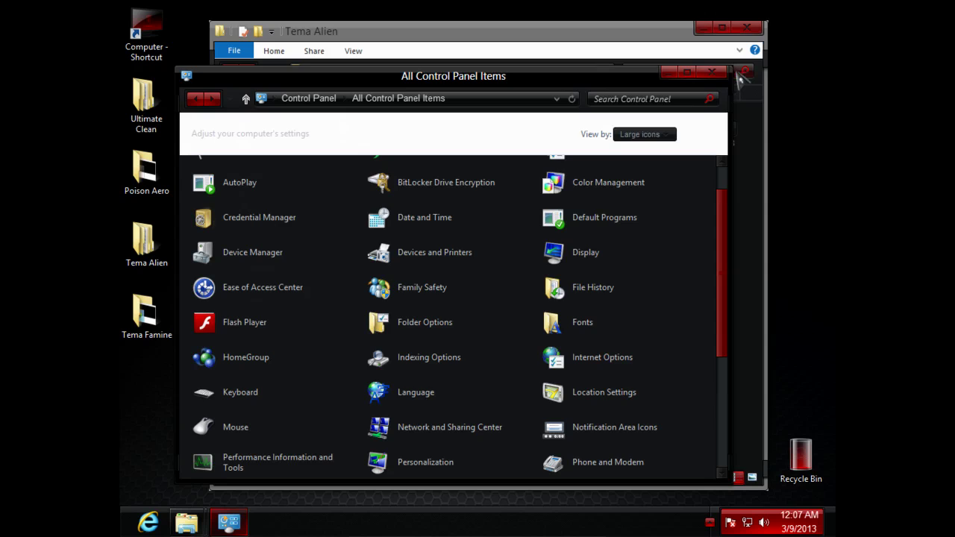
left_click(714, 72)
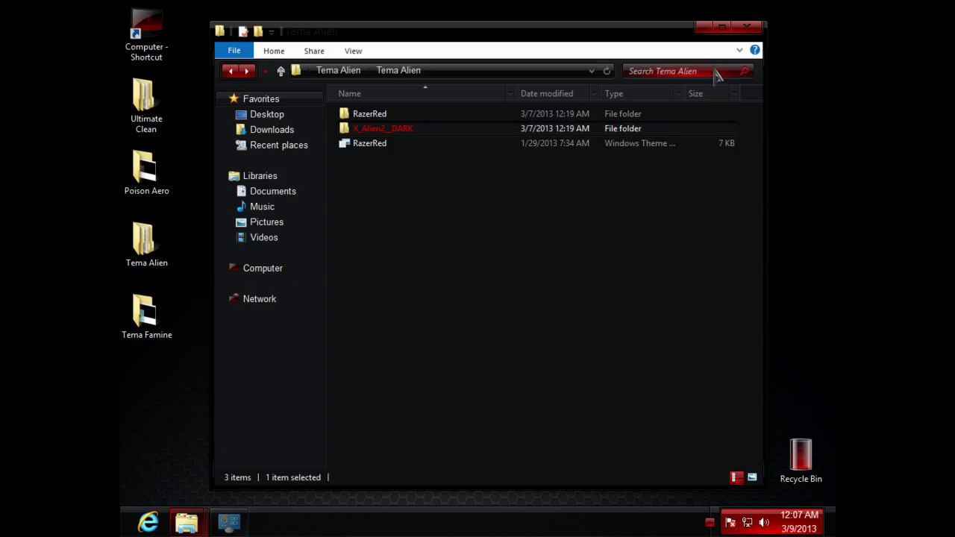
Copy the RazerRed theme file into the Themes folder with administrator permission
left_click(387, 143)
right_click(385, 142)
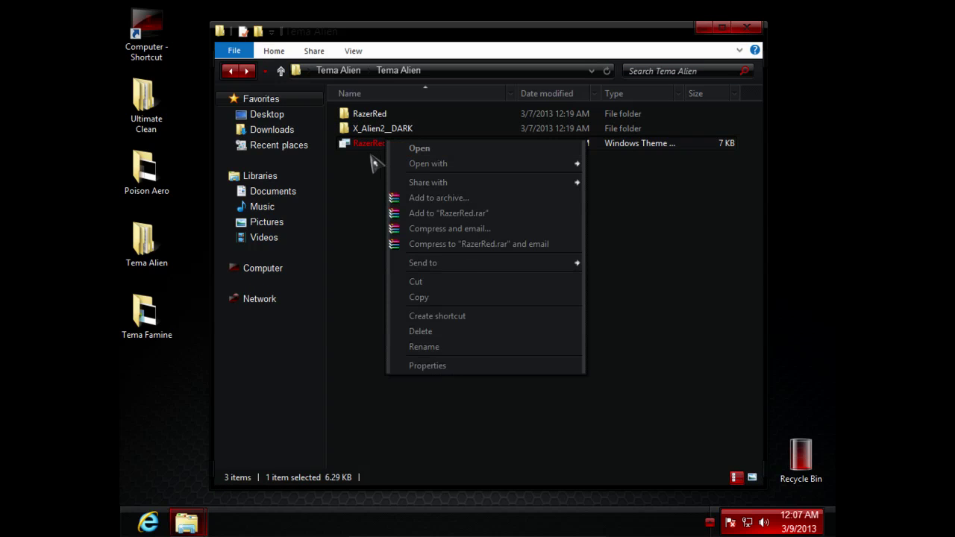
left_click(444, 299)
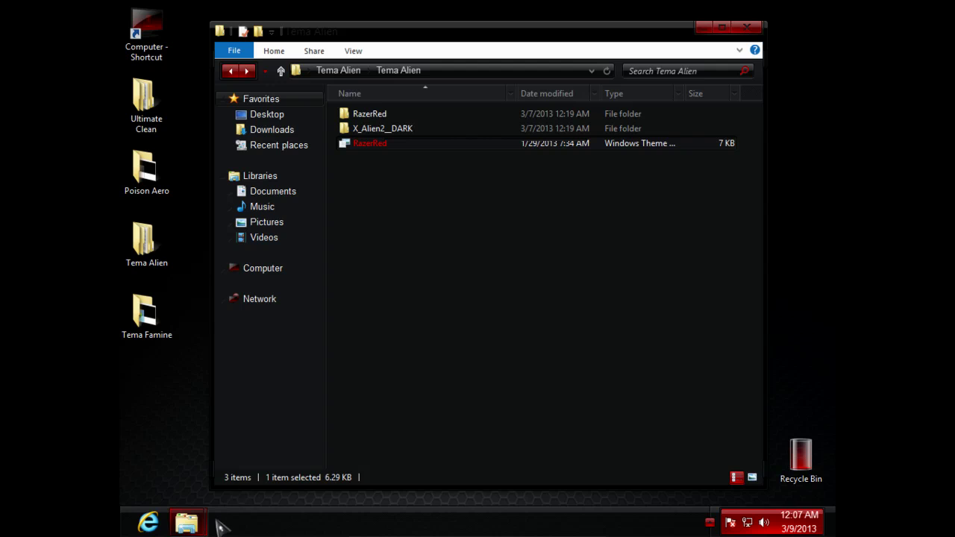
mouse_move(187, 523)
left_click(213, 455)
right_click(448, 341)
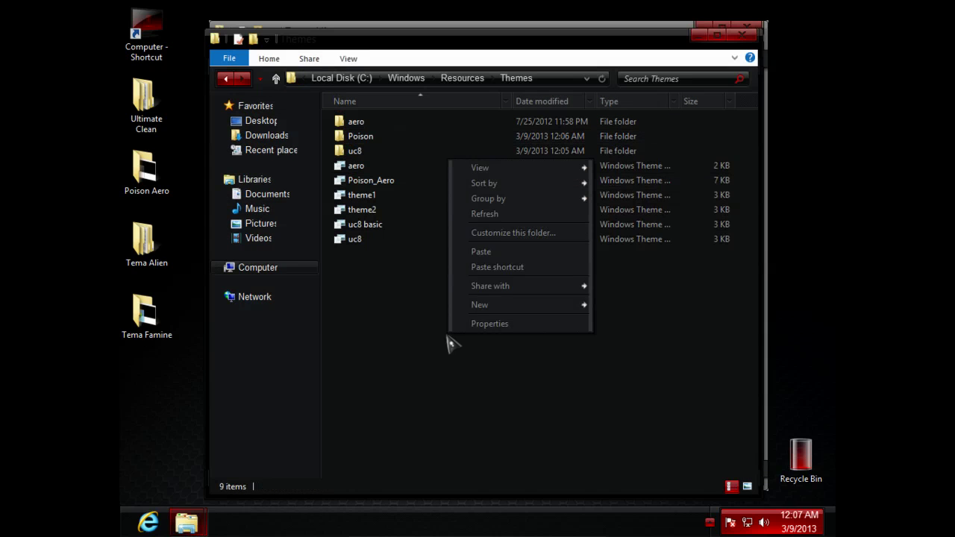
left_click(455, 253)
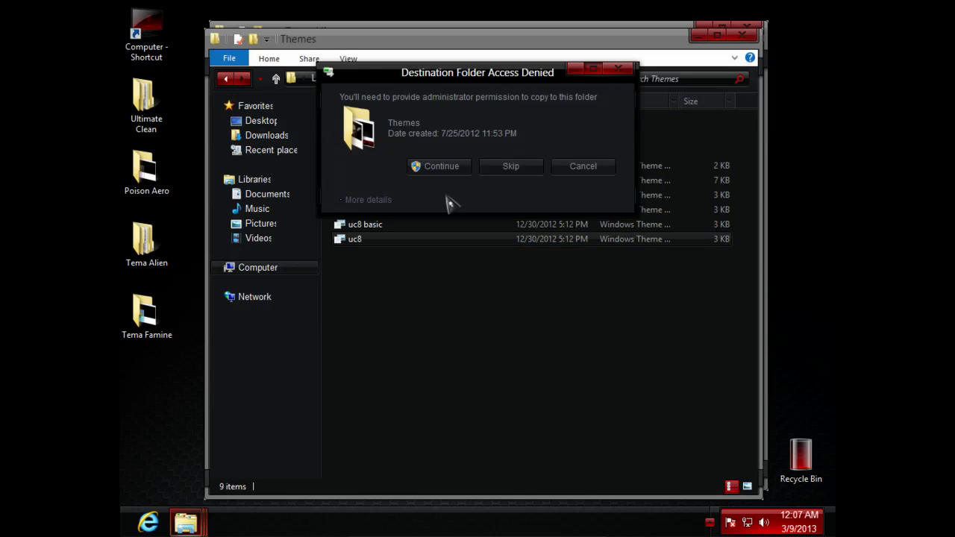
left_click(442, 168)
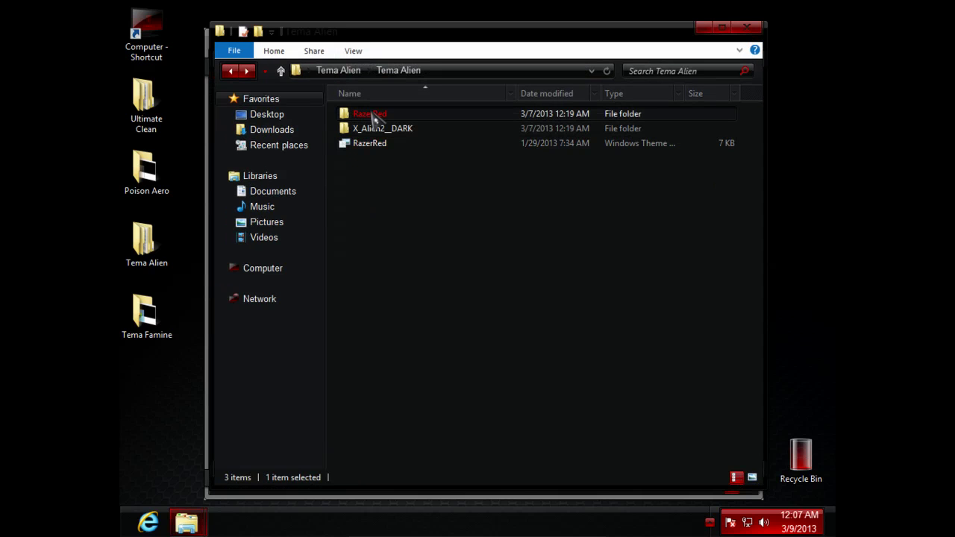
Copy the RazerRed folder into Themes with administrator permission and close the Explorer windows
right_click(369, 114)
left_click(431, 302)
left_click(746, 28)
right_click(478, 352)
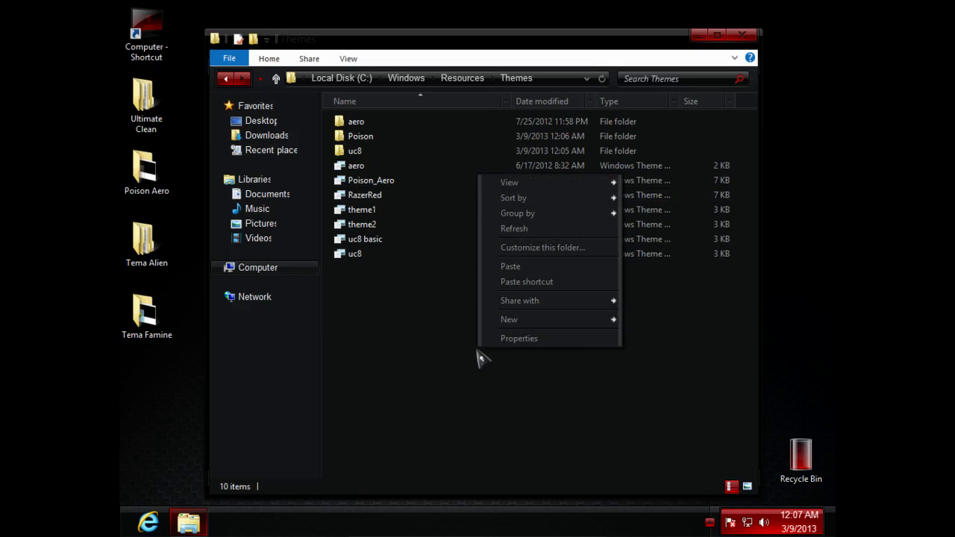
left_click(515, 266)
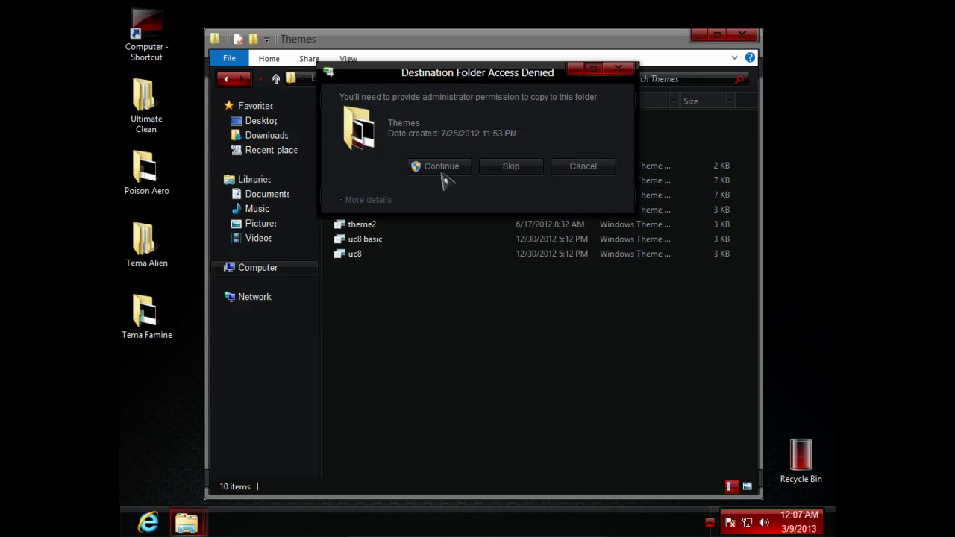
left_click(440, 167)
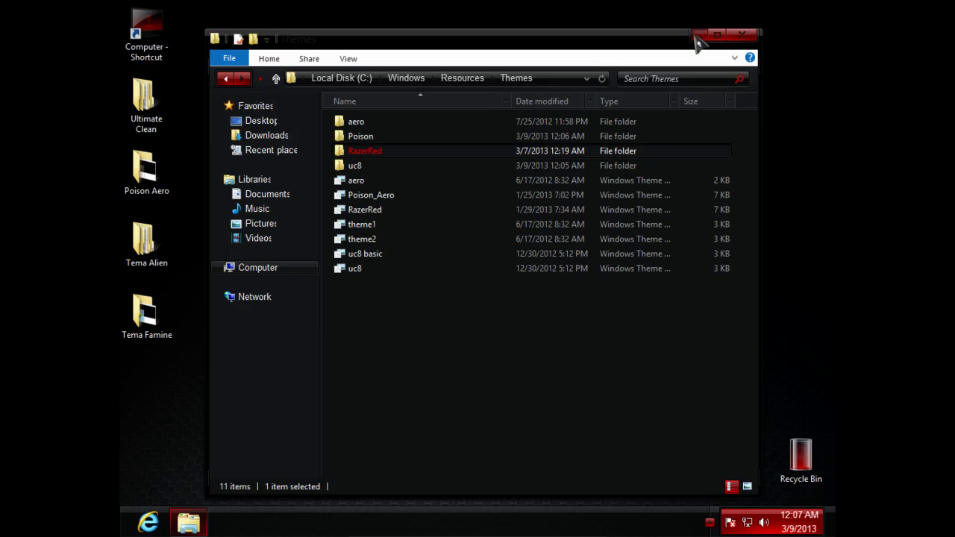
left_click(742, 37)
right_click(405, 167)
Apply the RazerRed theme in Personalization, refresh the desktop, and open Computer to preview it
left_click(442, 298)
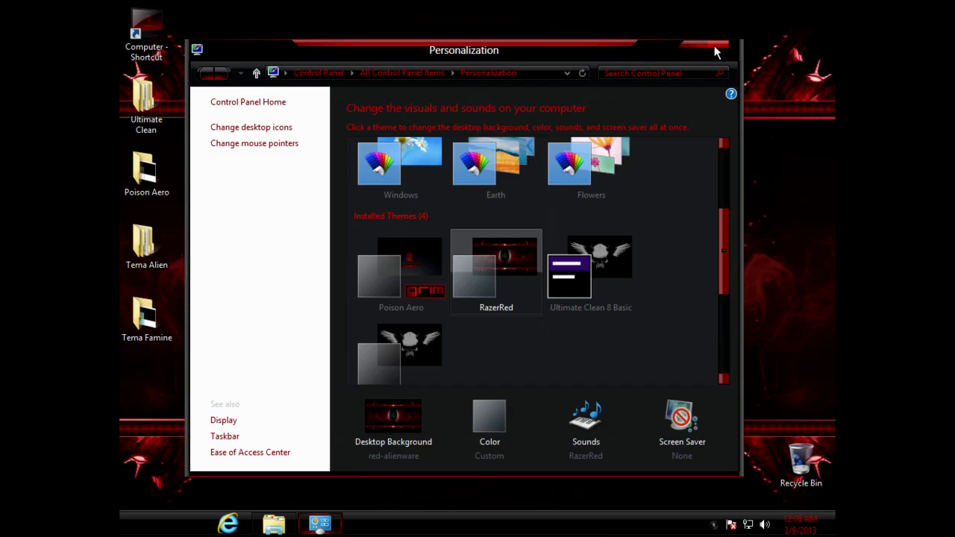
left_click(714, 46)
right_click(454, 142)
left_click(470, 181)
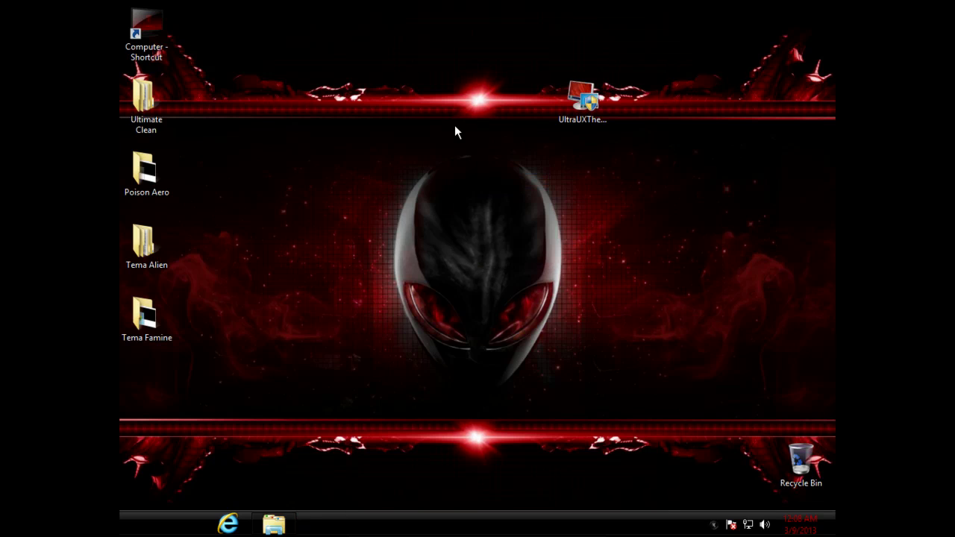
double_click(140, 36)
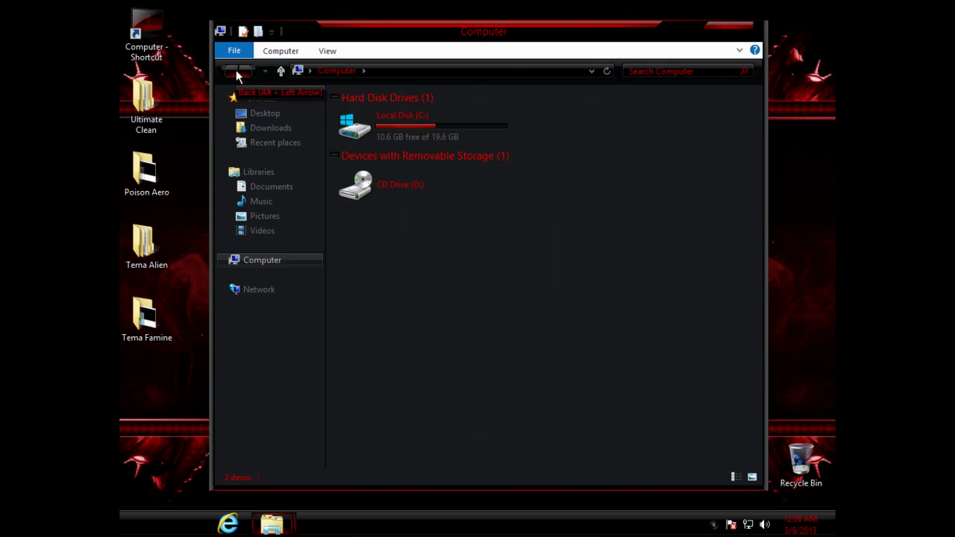
Paste the Tema Famine theme items into Themes, approving both administrator prompts, then close Explorer
left_click(743, 28)
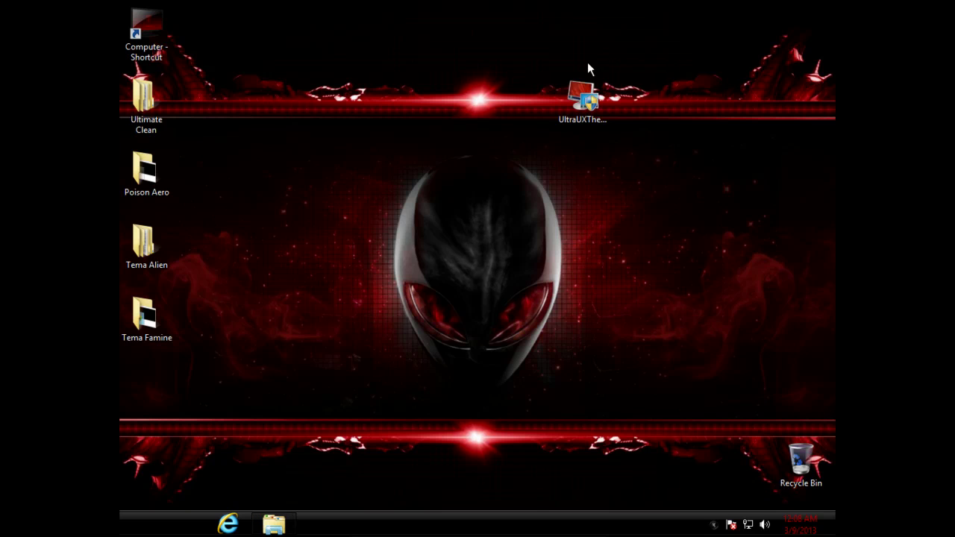
double_click(142, 335)
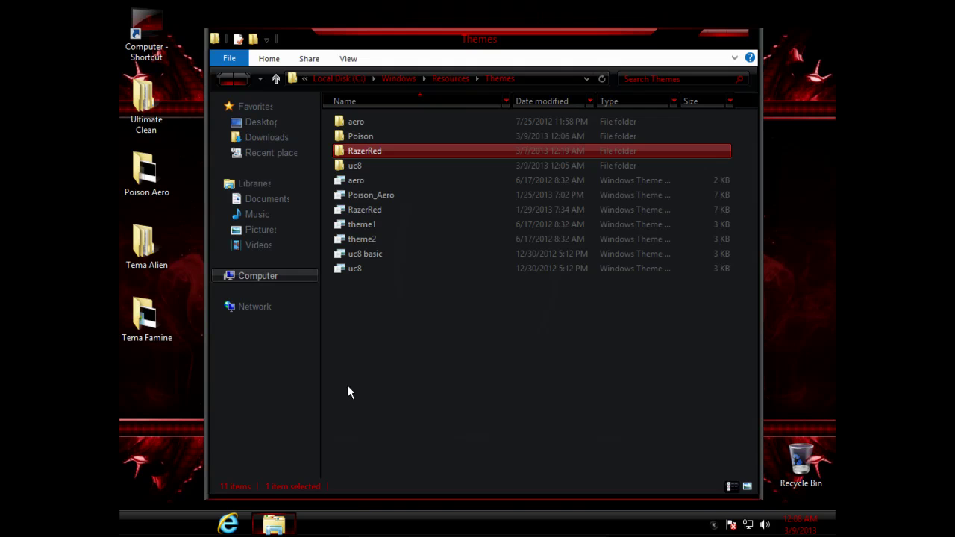
right_click(405, 380)
left_click(446, 306)
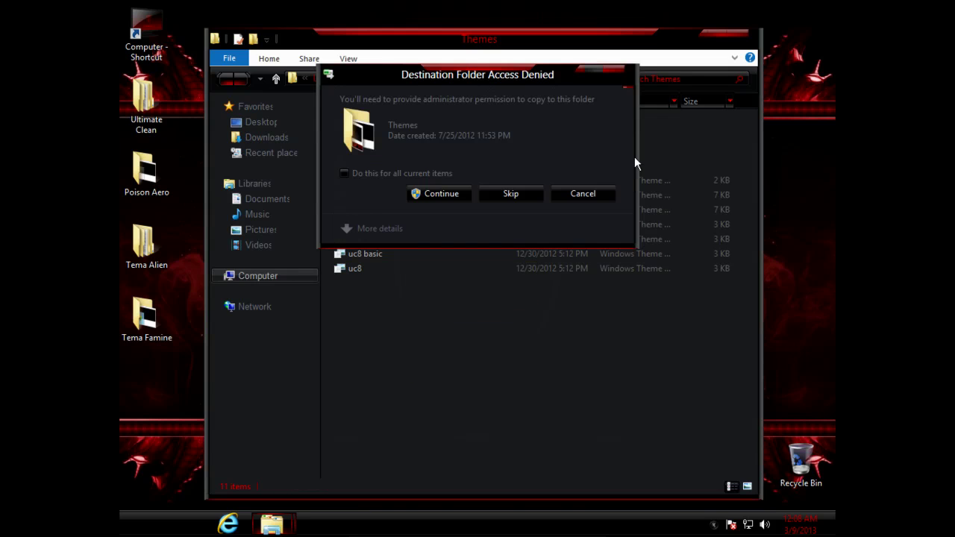
left_click(449, 194)
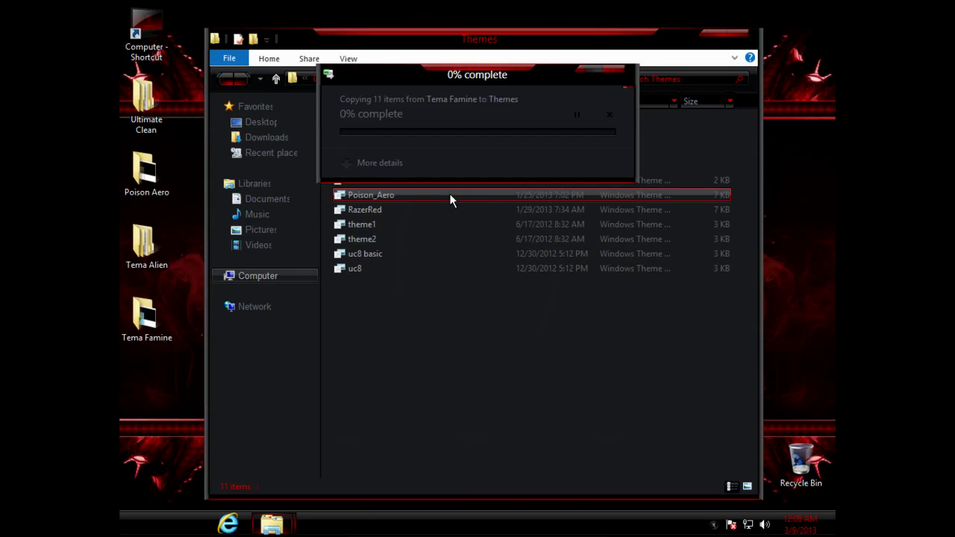
left_click(450, 194)
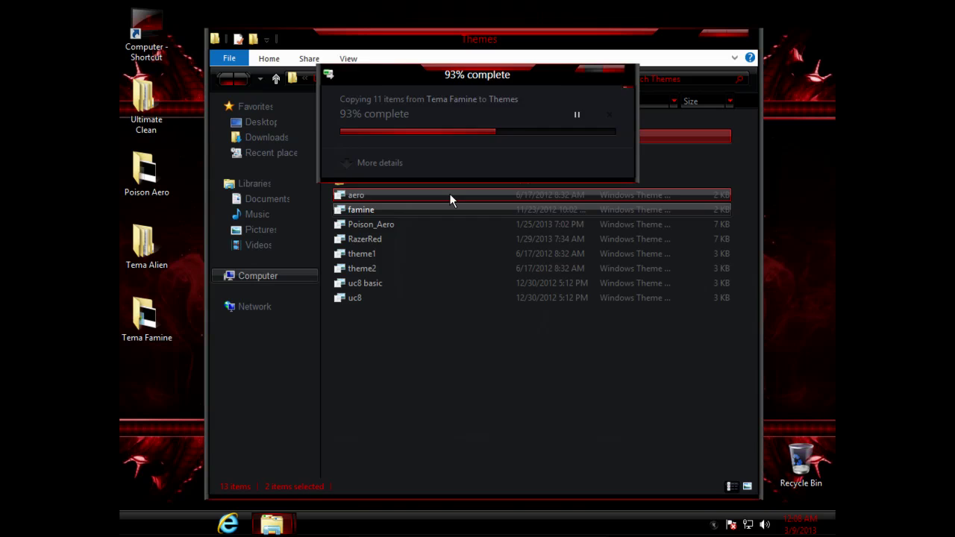
left_click(741, 38)
right_click(475, 154)
Apply the brown famine theme with its crows wallpaper, then refresh the desktop
left_click(516, 273)
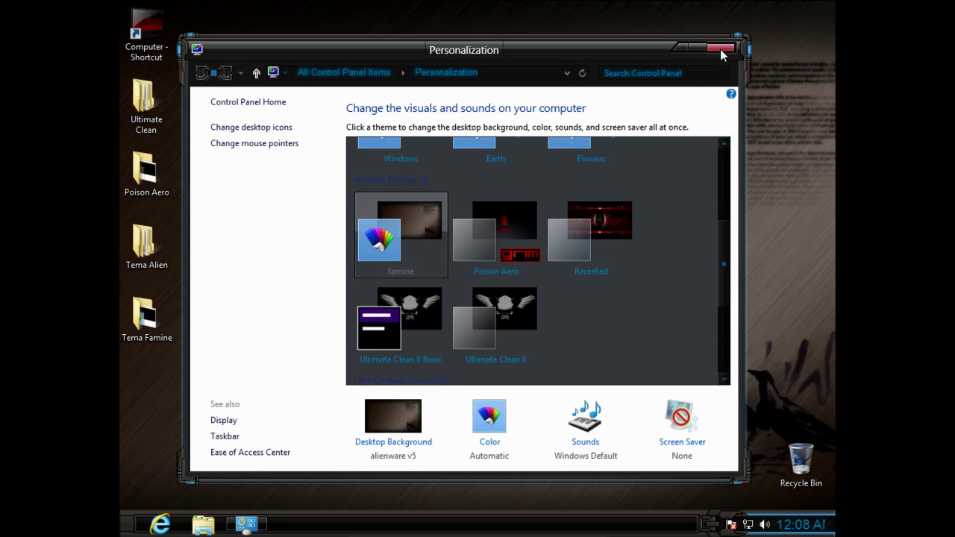
left_click(720, 48)
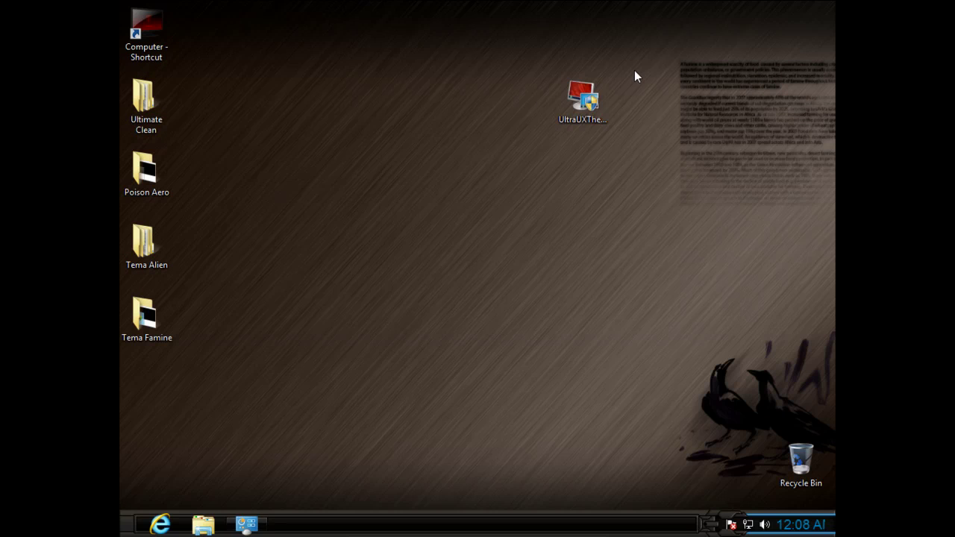
right_click(388, 142)
left_click(417, 182)
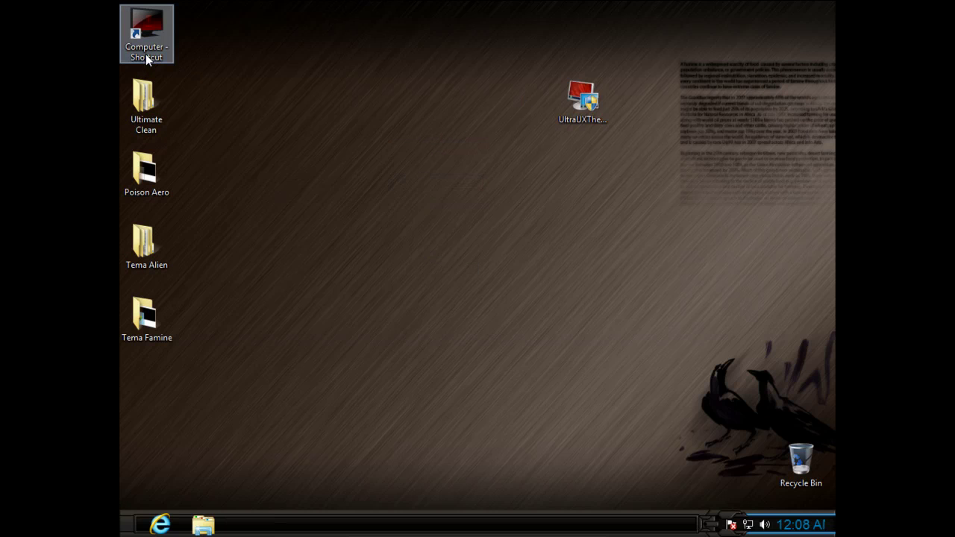
Preview the famine styling in the Computer drives window, then close it
double_click(145, 54)
mouse_move(376, 42)
left_mouse_down()
mouse_move(341, 16)
mouse_move(336, 53)
left_mouse_up()
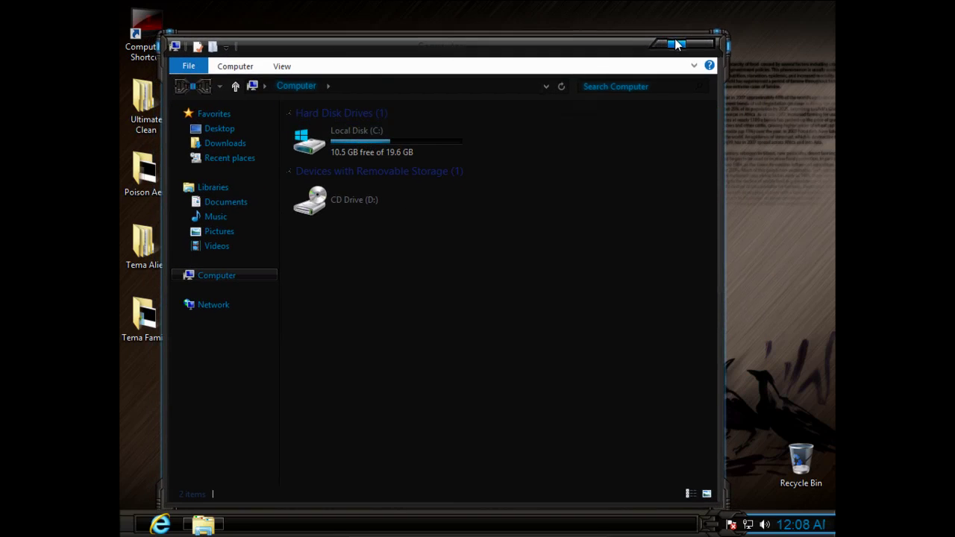
left_click(702, 45)
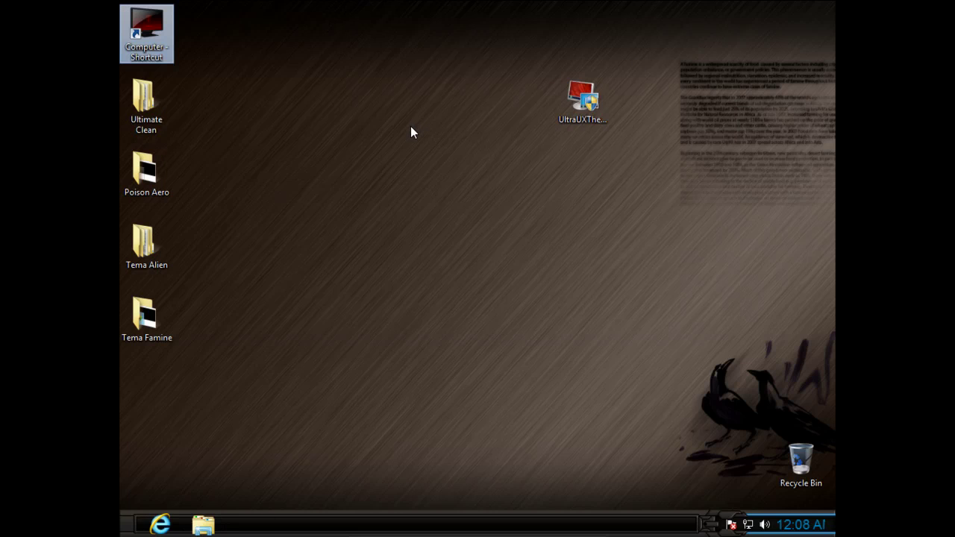